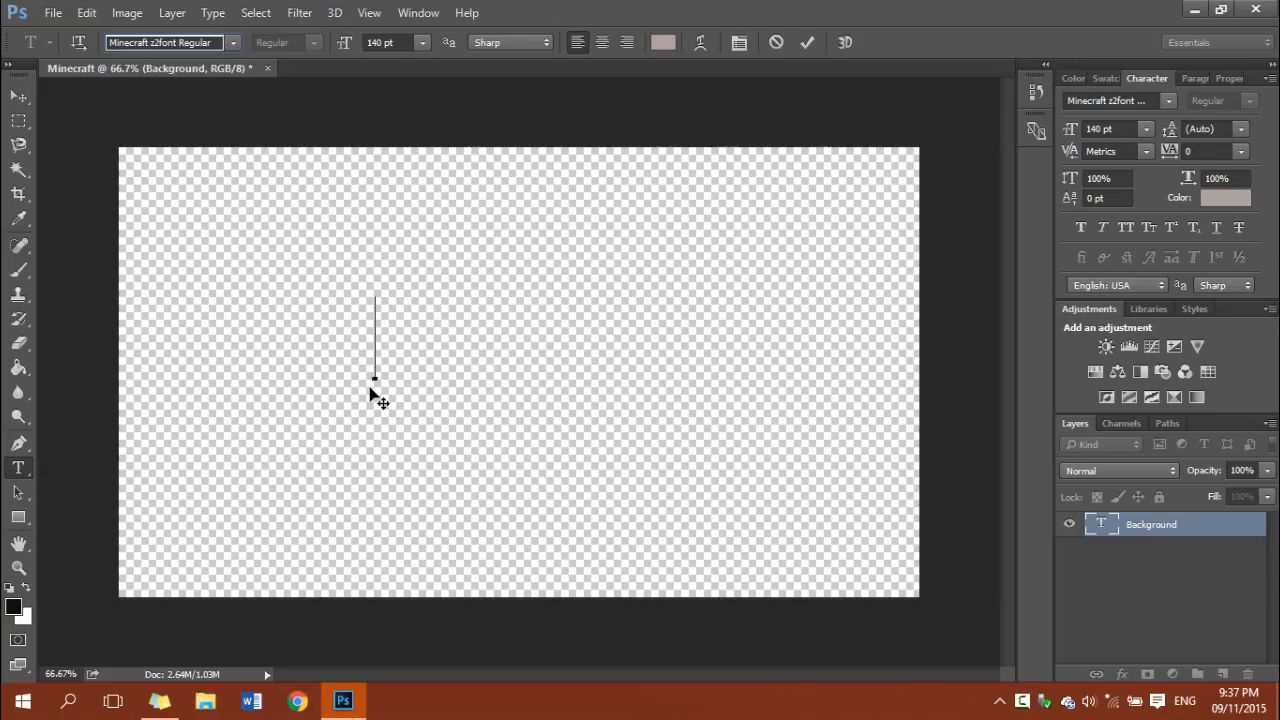
Enter the text SHIFT in the font's cracked letters and replace it with the same word in solid letters.
{"action": "type", "text": "SHIFT"}
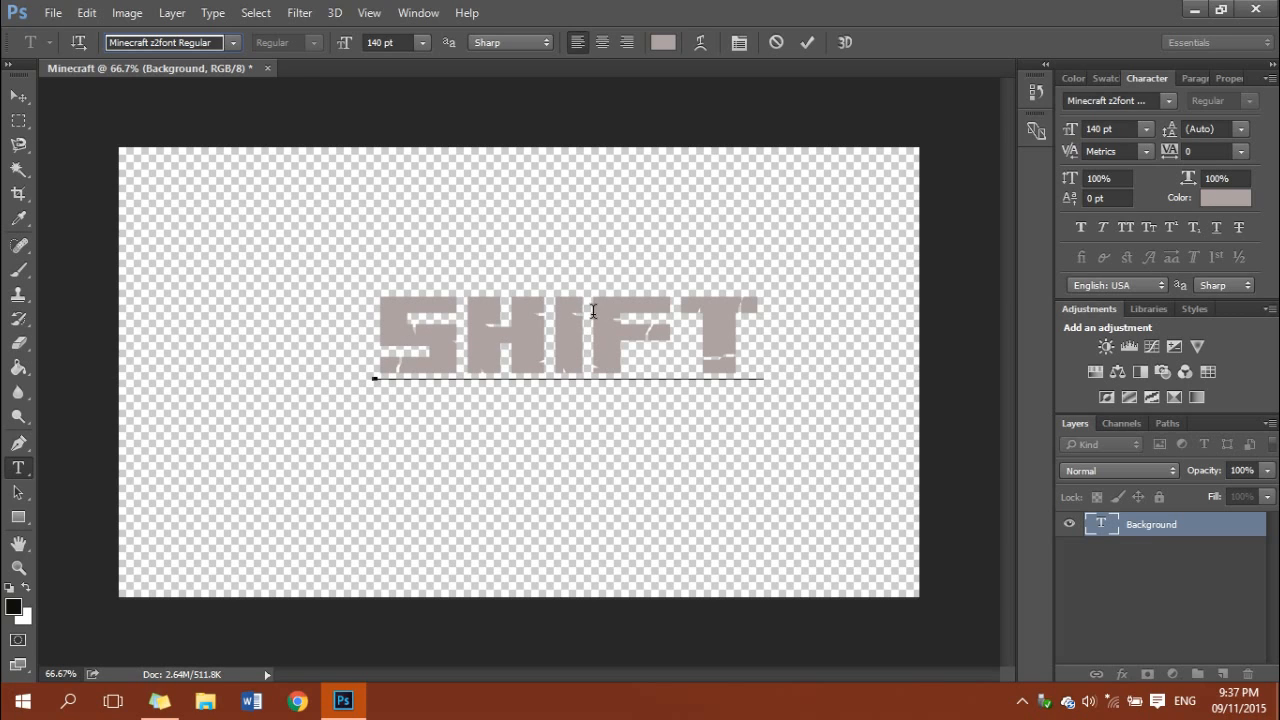
{"action": "key", "text": "BackSpace"}
{"action": "key", "text": "BackSpace"}
{"action": "key", "text": "BackSpace"}
{"action": "key", "text": "BackSpace"}
{"action": "key", "text": "BackSpace"}
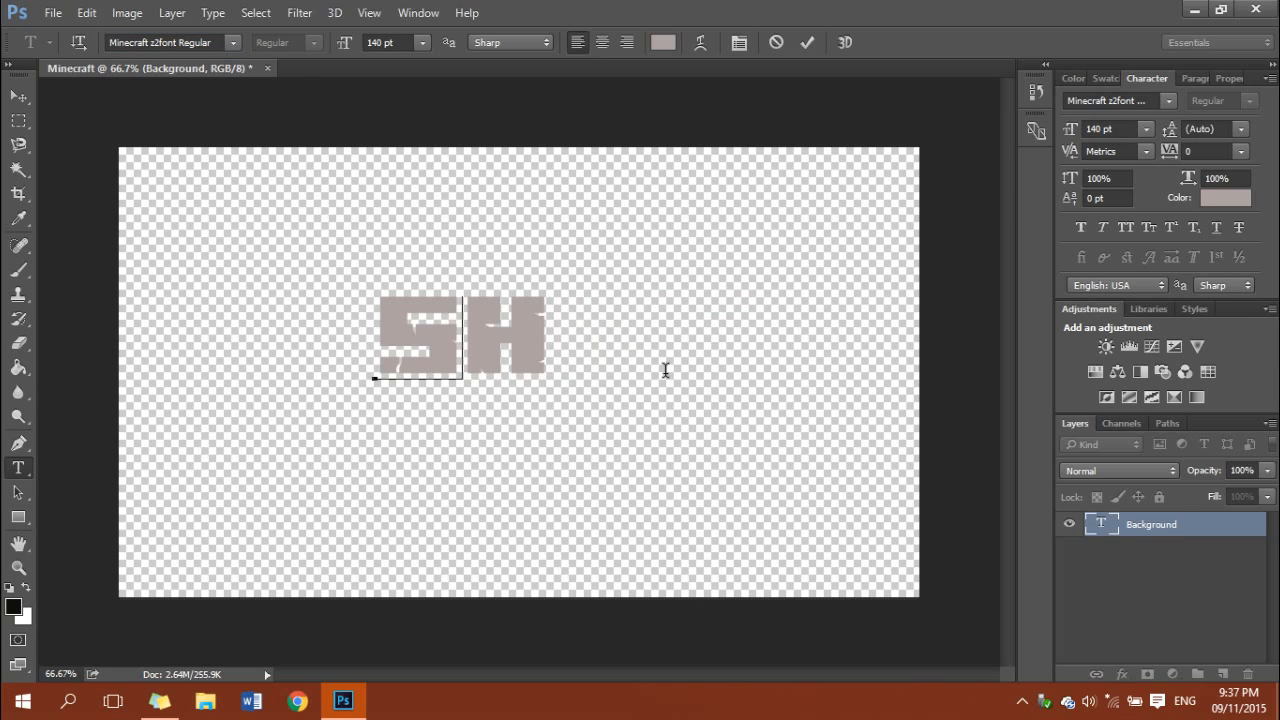
{"action": "type", "text": "SHIFT"}
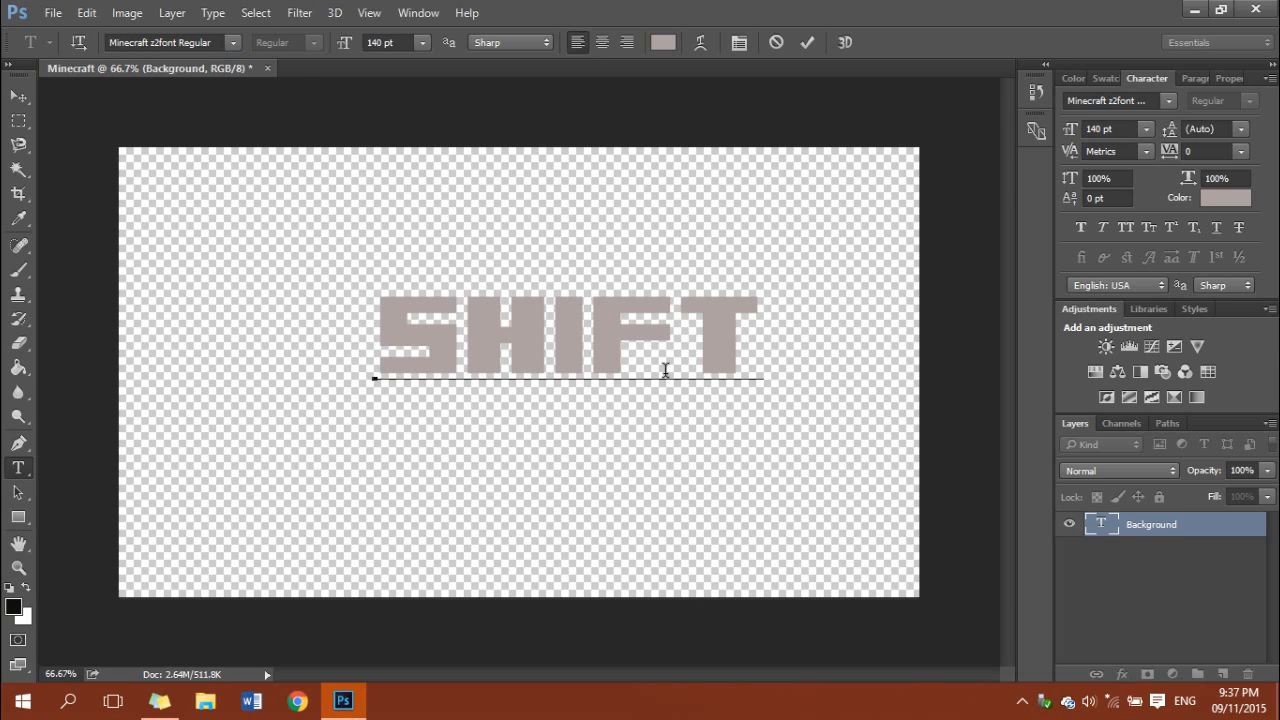
Replace the solid-letter word with SHIFT in the font's cracked letters.
{"action": "key", "text": "BackSpace"}
{"action": "key", "text": "BackSpace"}
{"action": "key", "text": "BackSpace"}
{"action": "key", "text": "BackSpace"}
{"action": "key", "text": "BackSpace"}
{"action": "type", "text": "SHIFT"}
Try faux bold on the whole SHIFT text and turn it off again.
{"action": "left_click_drag", "start_coordinate": [376, 330], "coordinate": [860, 350]}
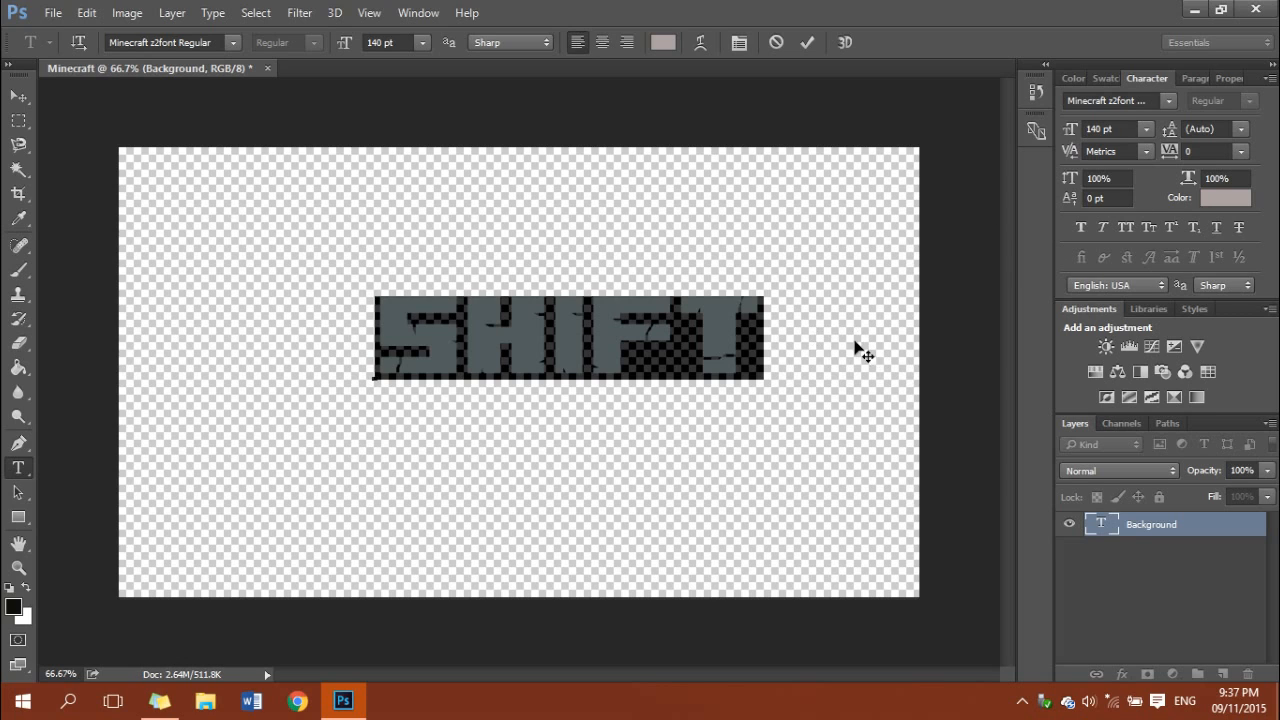
{"action": "left_click", "coordinate": [1082, 227]}
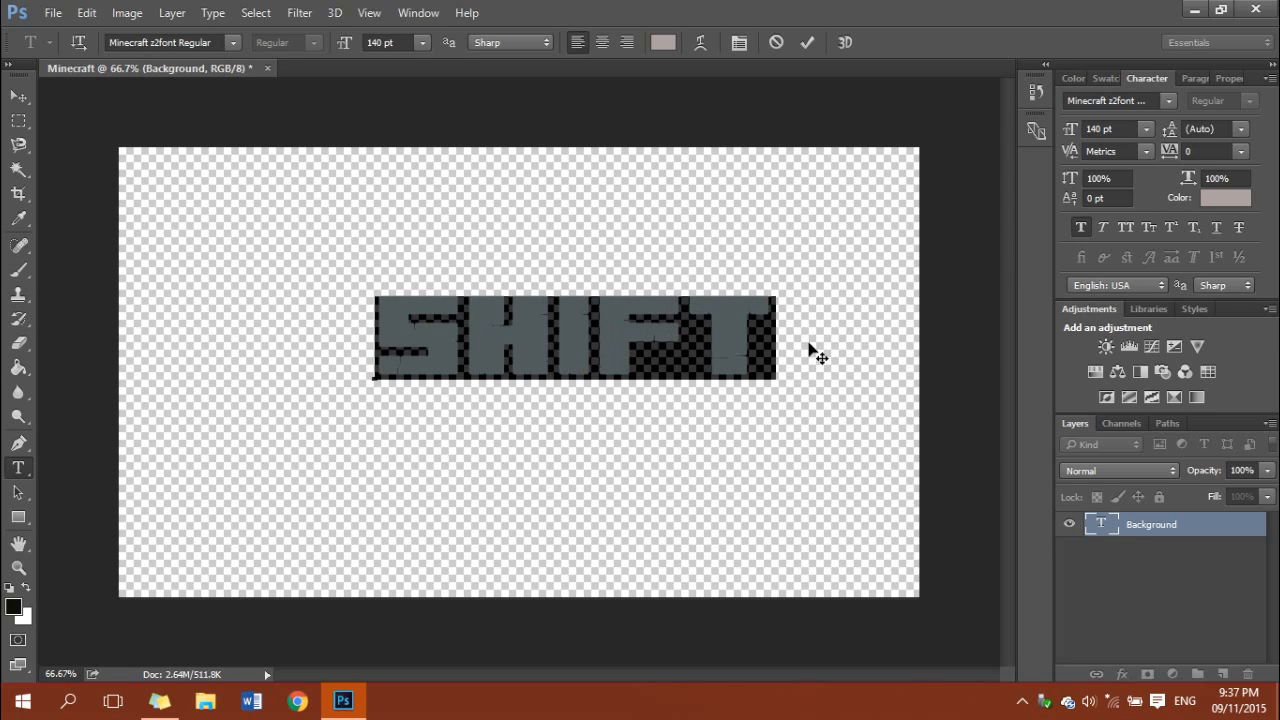
{"action": "left_click", "coordinate": [1088, 226]}
Shift the text a little to the left on the canvas and replace the word SHIFT with FLOORY.
{"action": "left_click", "coordinate": [683, 319]}
{"action": "left_click_drag", "start_coordinate": [627, 248], "coordinate": [565, 258]}
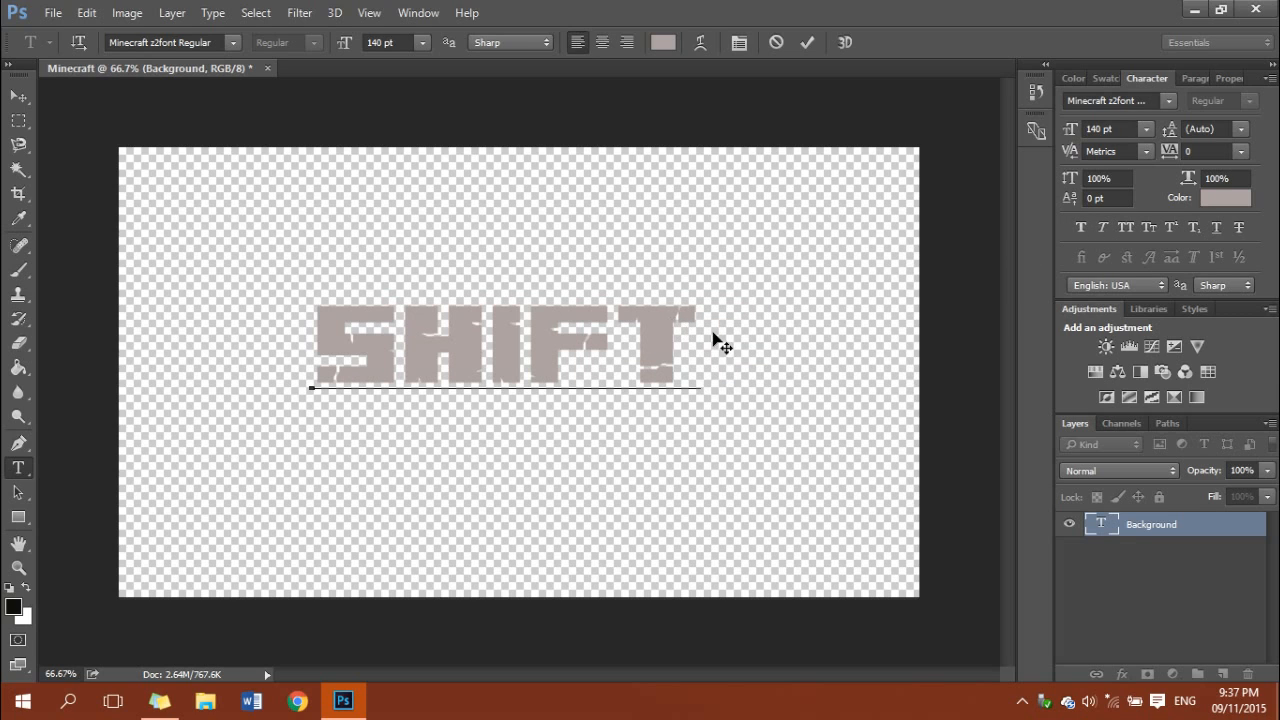
{"action": "key", "text": "Delete"}
{"action": "key", "text": "Left"}
{"action": "key", "text": "Left"}
{"action": "key", "text": "Left"}
{"action": "key", "text": "Left"}
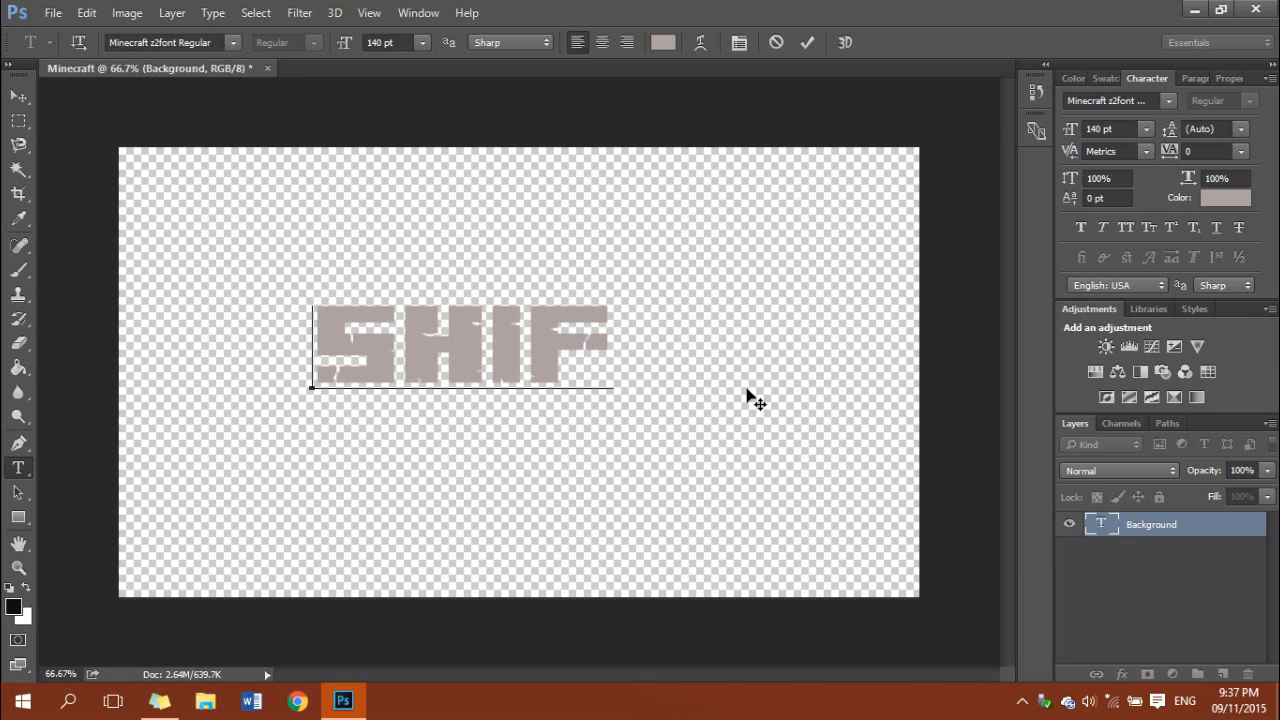
{"action": "key", "text": "Delete"}
{"action": "key", "text": "Delete"}
{"action": "key", "text": "Delete"}
{"action": "key", "text": "Delete"}
{"action": "type", "text": "FLOORY"}
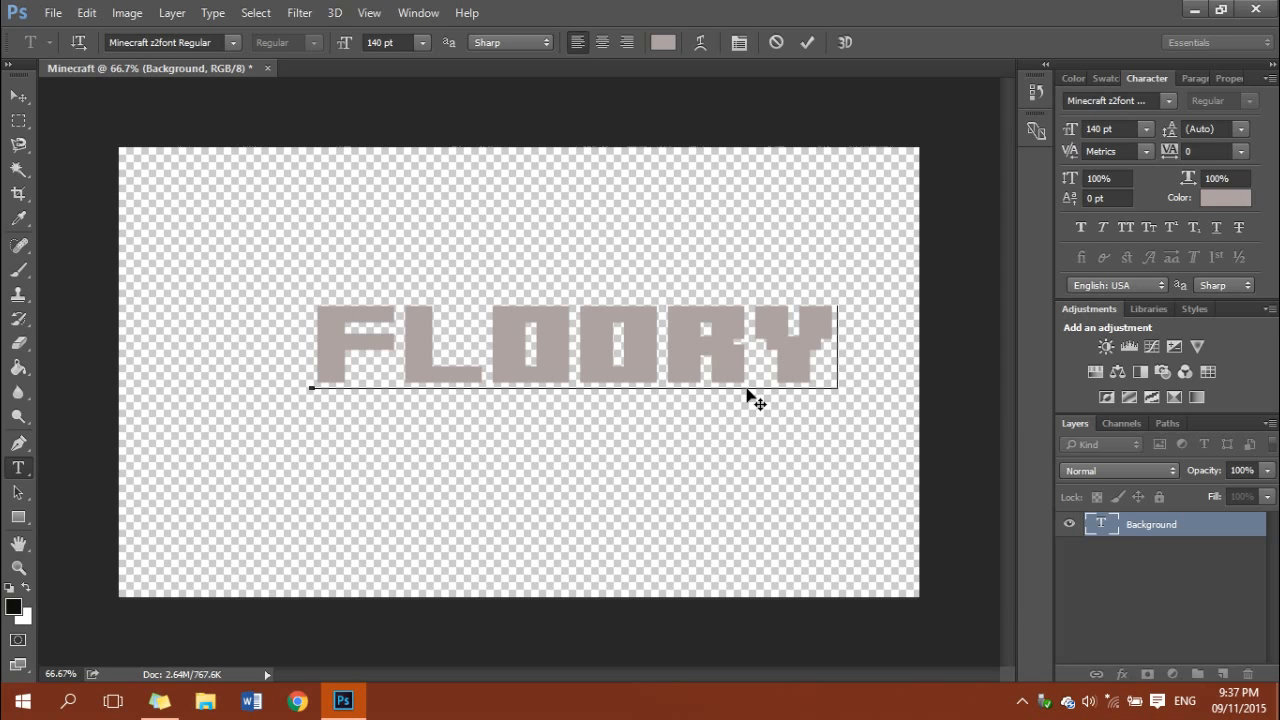
Re-enter FLOORY in the font's cracked letters and move the word to the centre of the canvas.
{"action": "key", "text": "BackSpace"}
{"action": "key", "text": "BackSpace"}
{"action": "key", "text": "BackSpace"}
{"action": "key", "text": "BackSpace"}
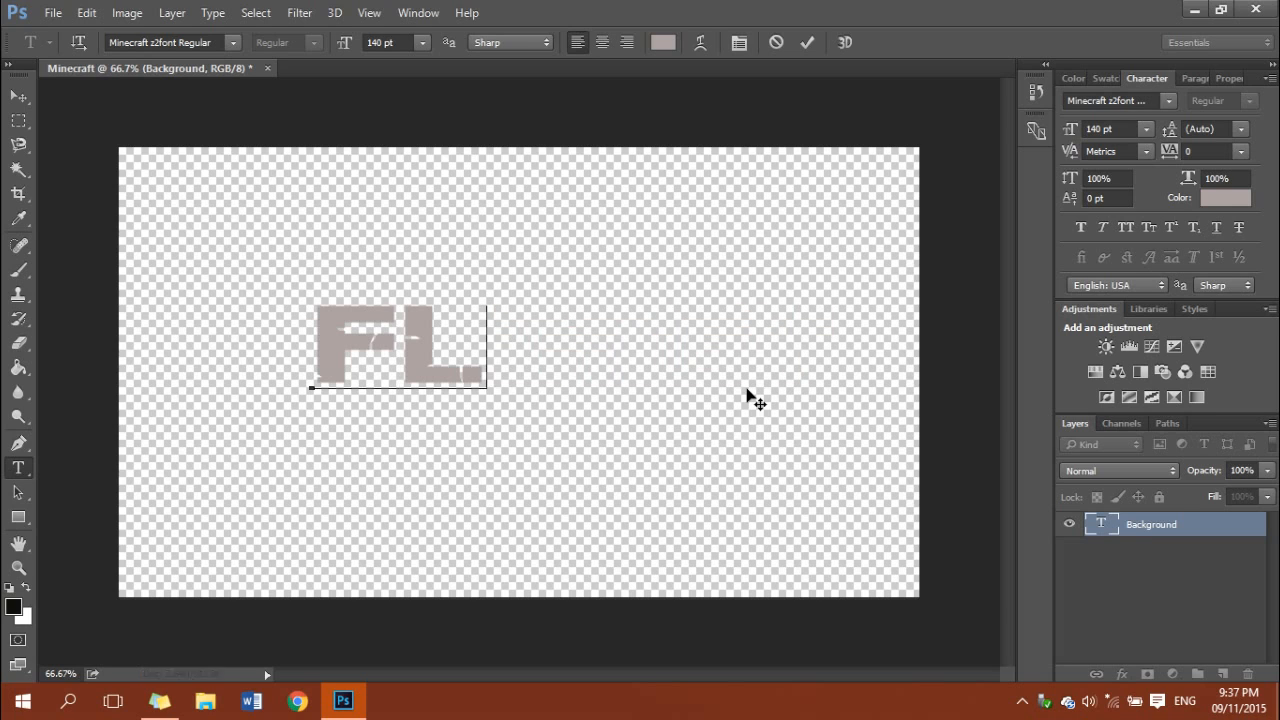
{"action": "type", "text": "OORY%"}
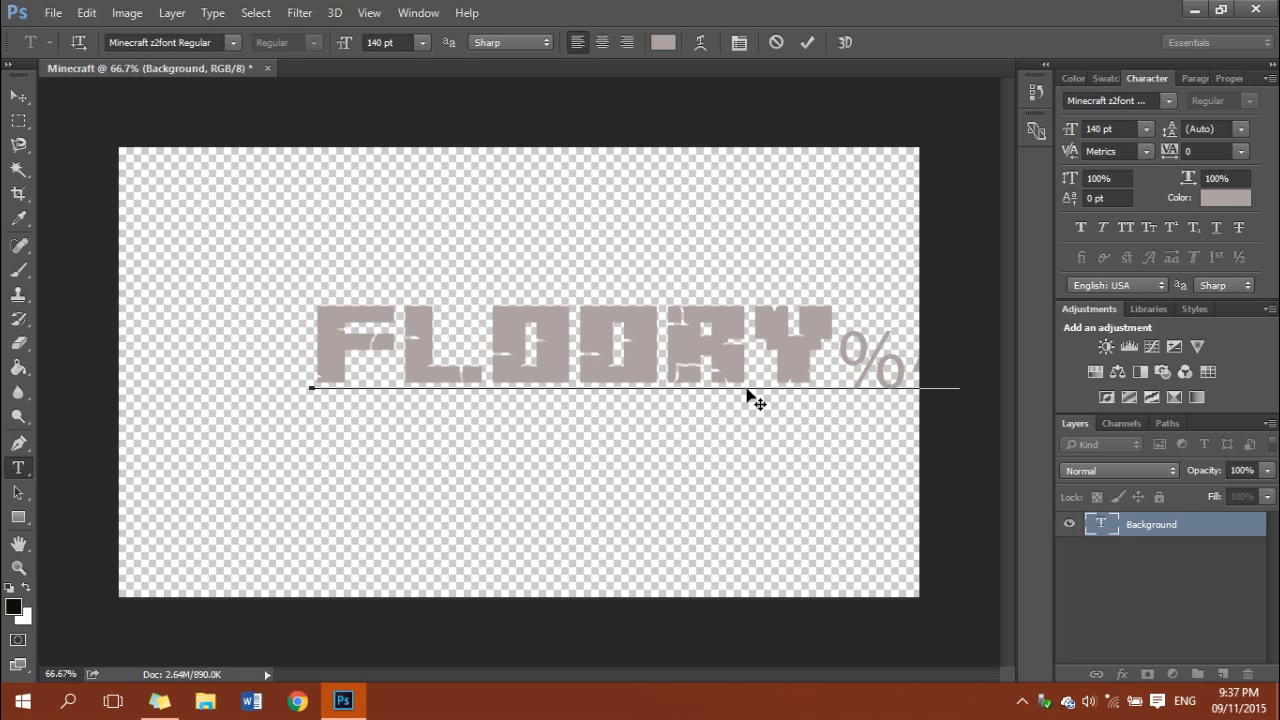
{"action": "key", "text": "BackSpace"}
{"action": "left_click", "coordinate": [22, 98]}
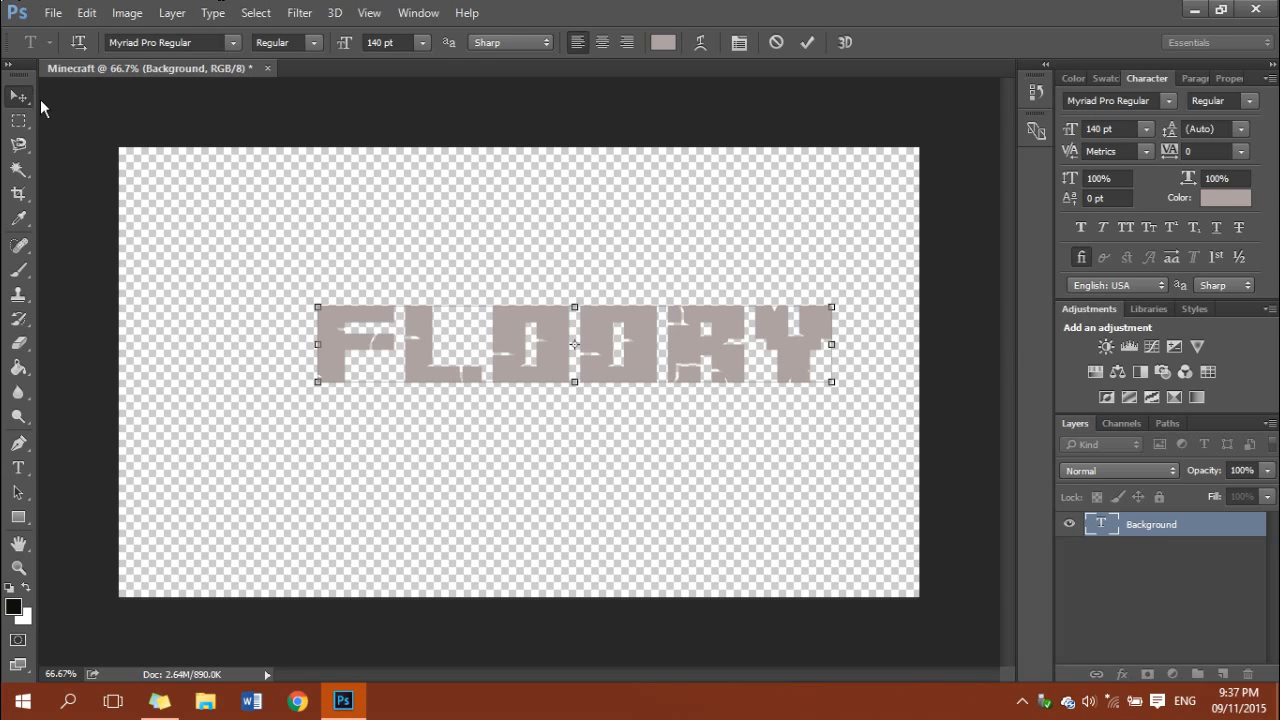
{"action": "left_click_drag", "start_coordinate": [713, 355], "coordinate": [656, 383]}
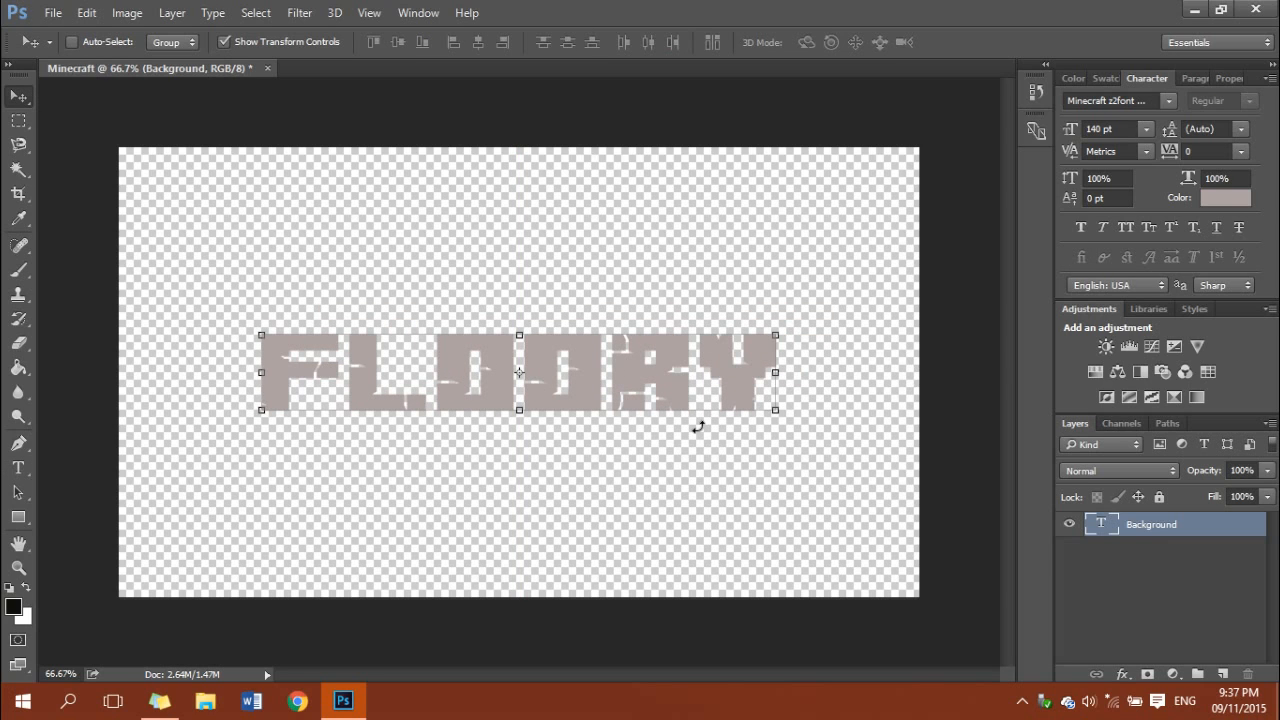
Check the text colour's hex code in the colour picker and accept the colour.
{"action": "left_click", "coordinate": [1225, 200]}
{"action": "left_click", "coordinate": [774, 471]}
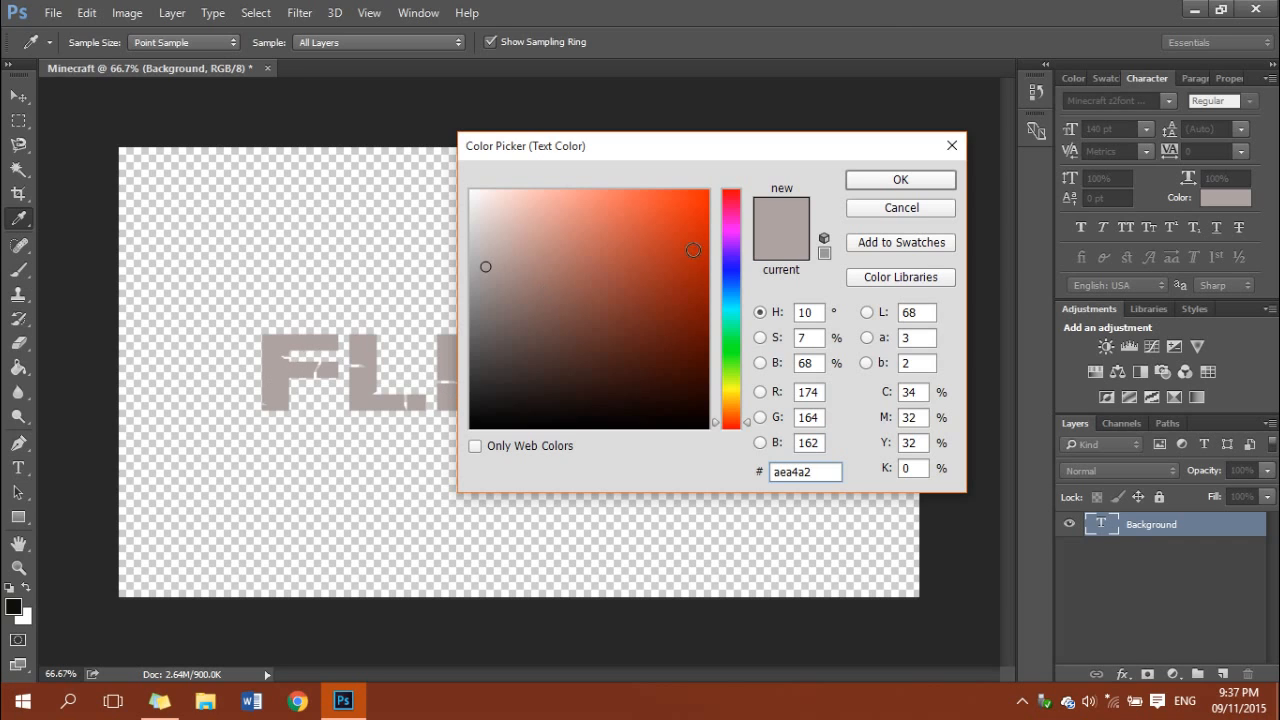
{"action": "left_click", "coordinate": [900, 180]}
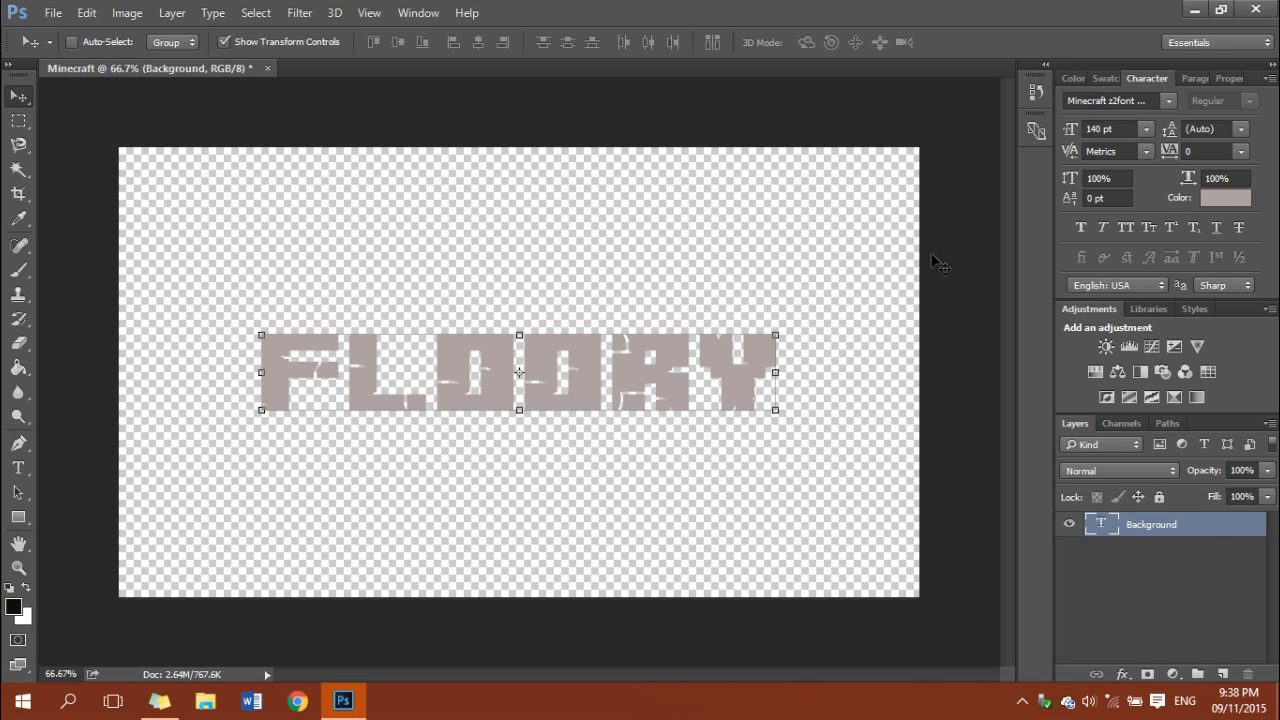
Rasterize the FLOORY type layer and rename it Text.
{"action": "right_click", "coordinate": [1193, 532]}
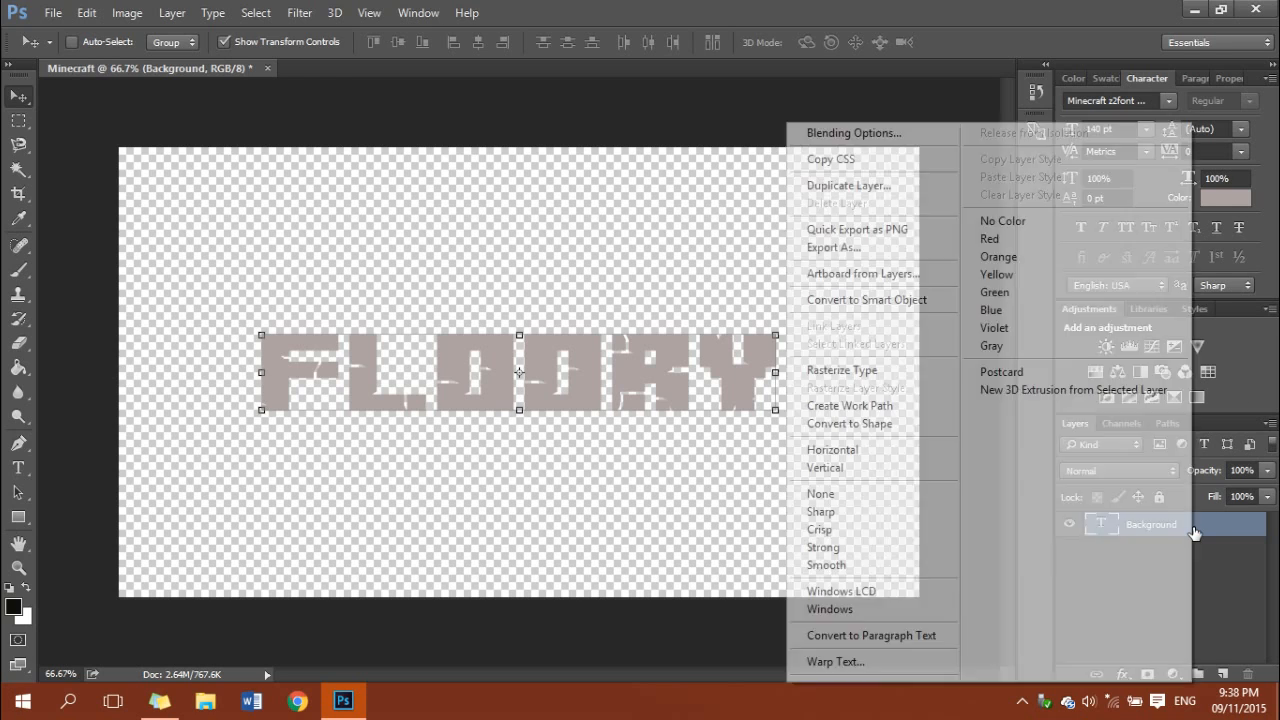
{"action": "left_click", "coordinate": [882, 370]}
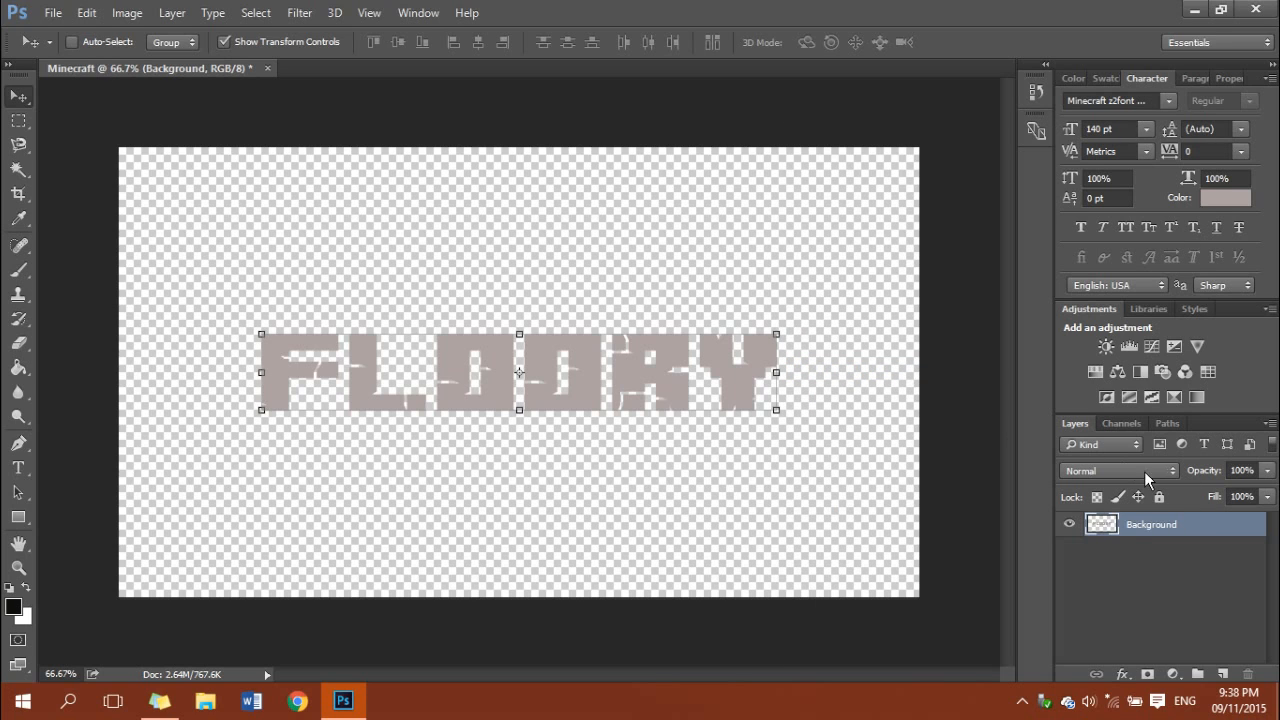
{"action": "double_click", "coordinate": [1146, 522]}
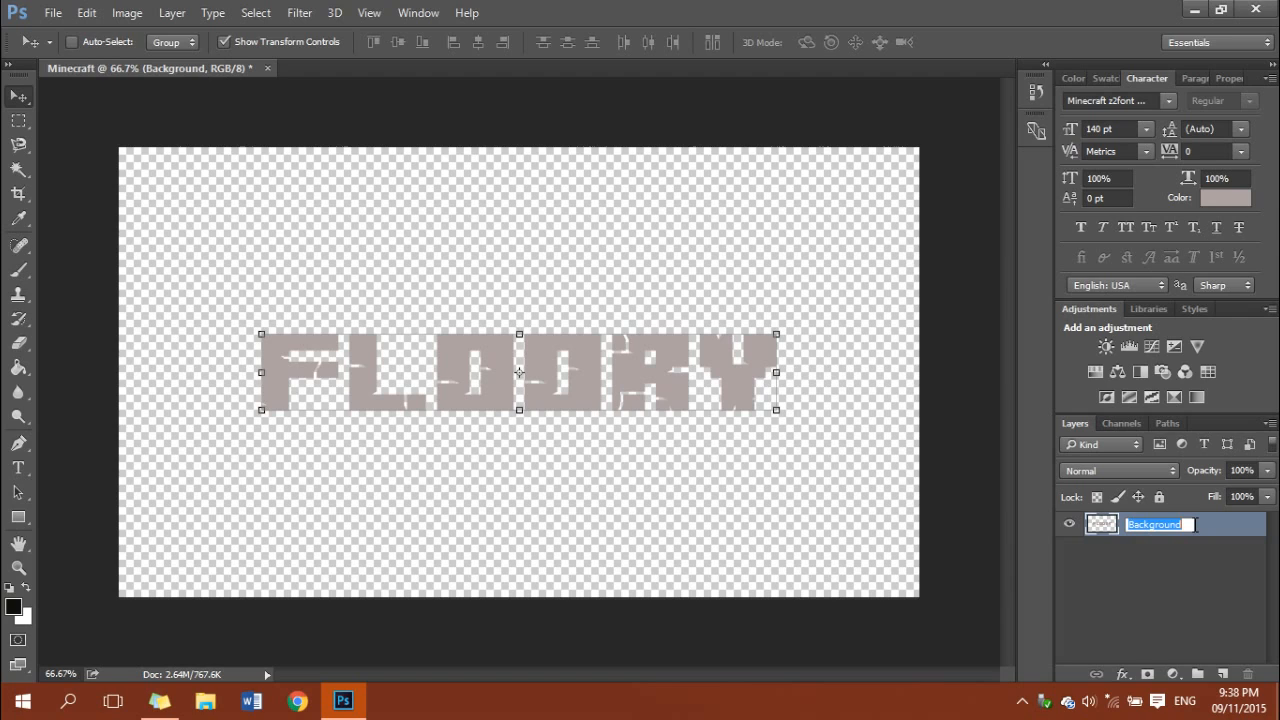
{"action": "type", "text": "Text"}
{"action": "key", "text": "Return"}
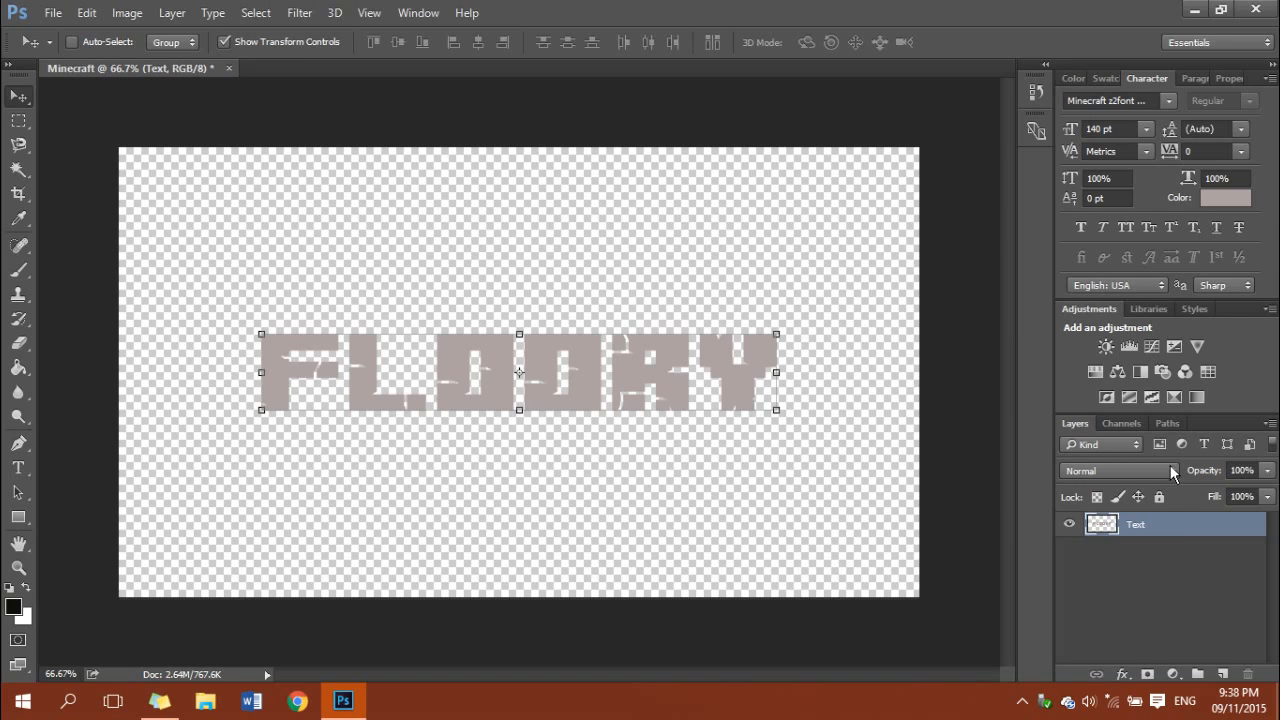
Apply a Perspective transform to the Text layer, narrowing the top edge of the word slightly.
{"action": "left_click", "coordinate": [88, 14]}
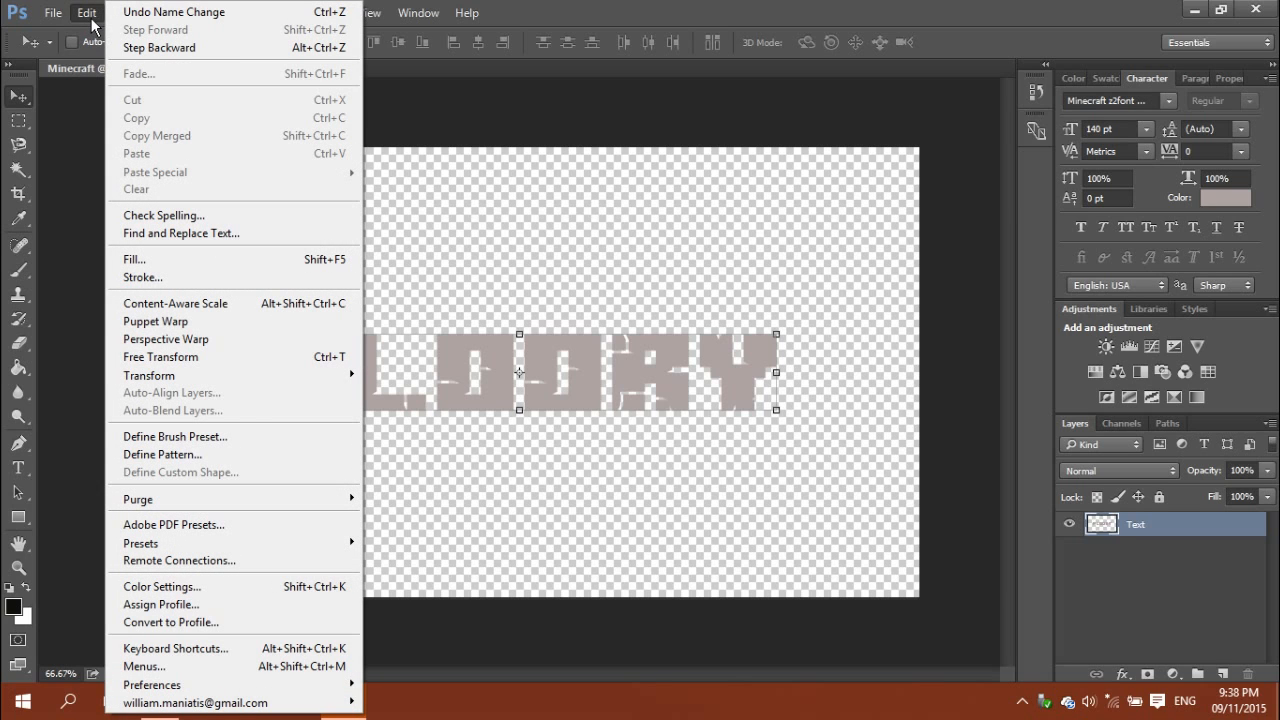
{"action": "mouse_move", "coordinate": [240, 375]}
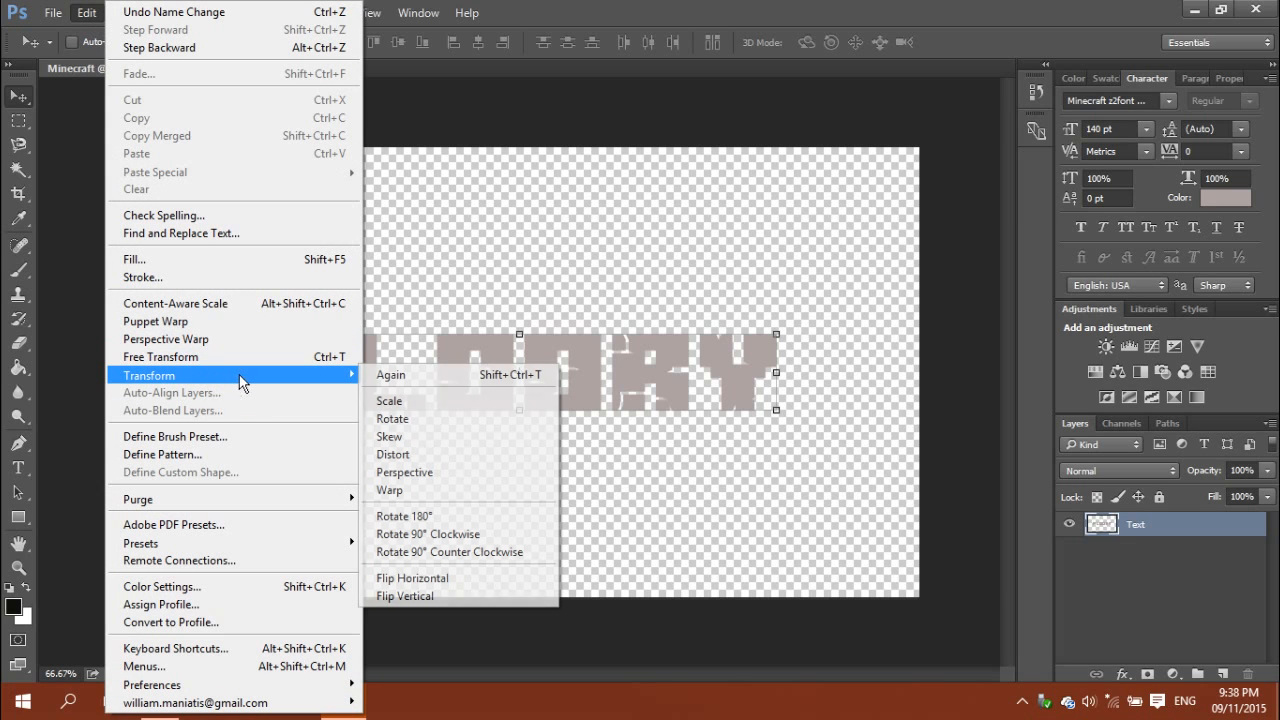
{"action": "left_click", "coordinate": [409, 471]}
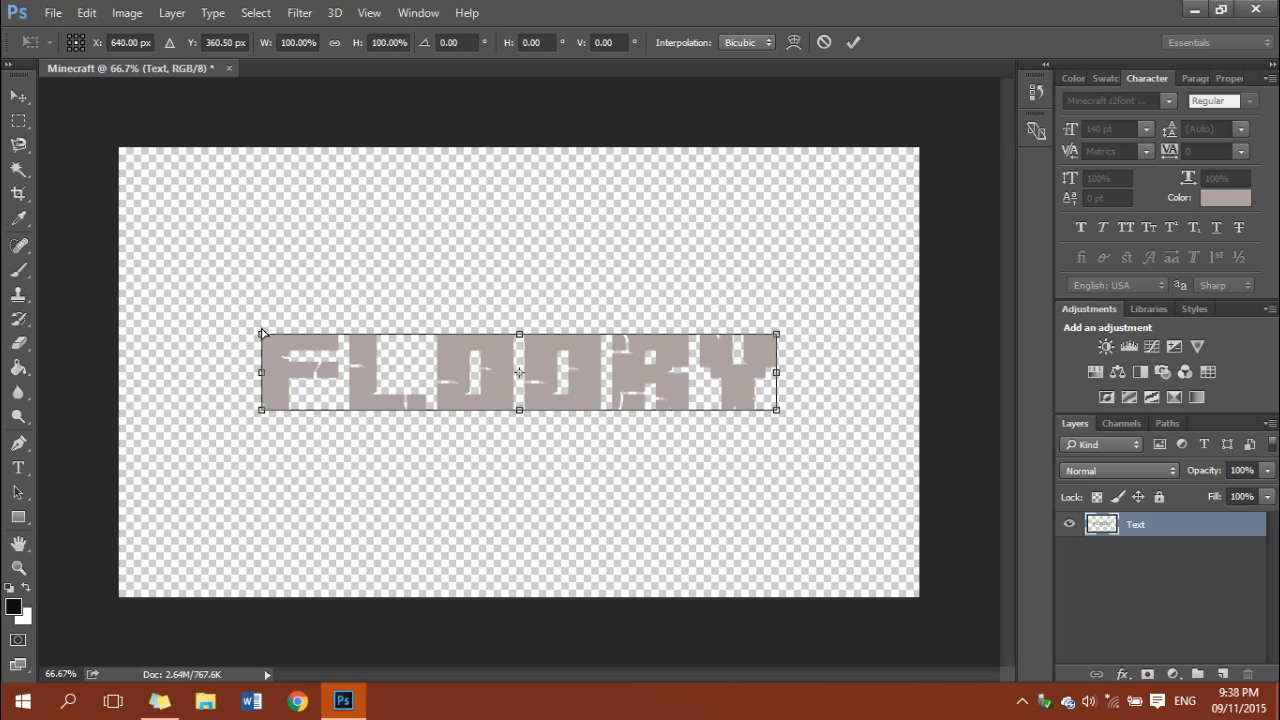
{"action": "left_click_drag", "start_coordinate": [266, 333], "coordinate": [286, 336]}
{"action": "key", "text": "Return"}
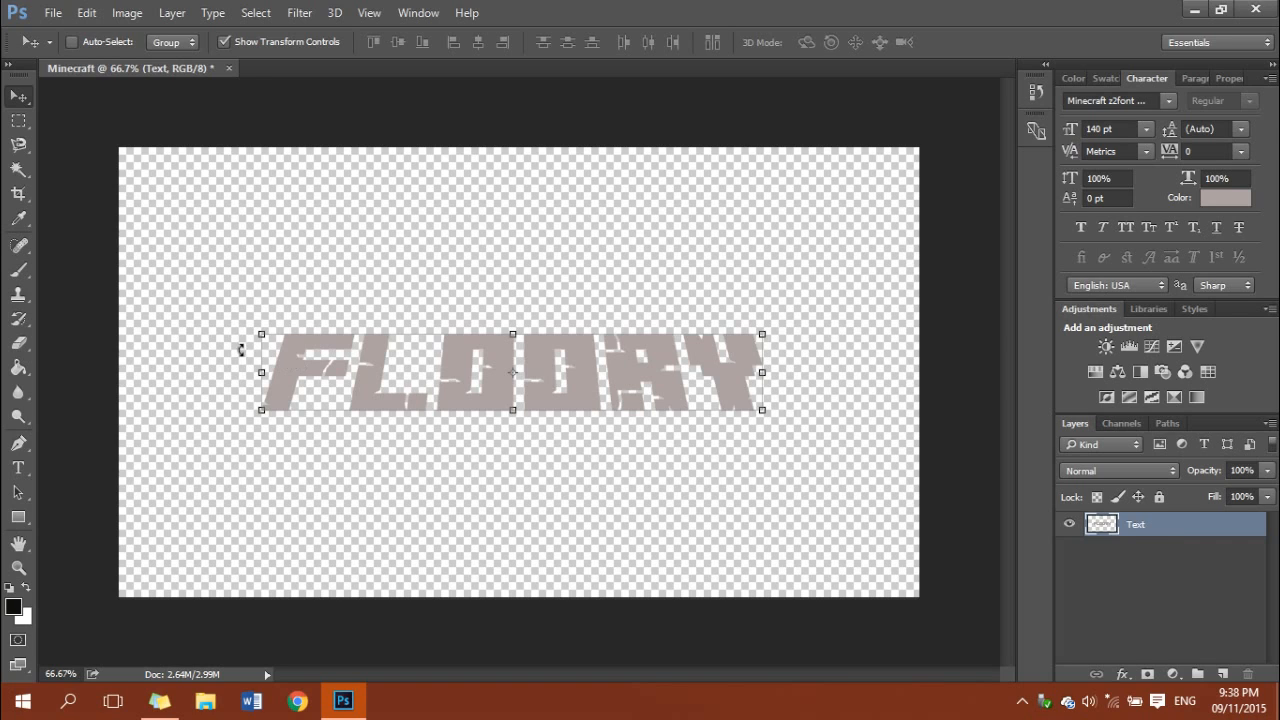
{"action": "left_click", "coordinate": [87, 12]}
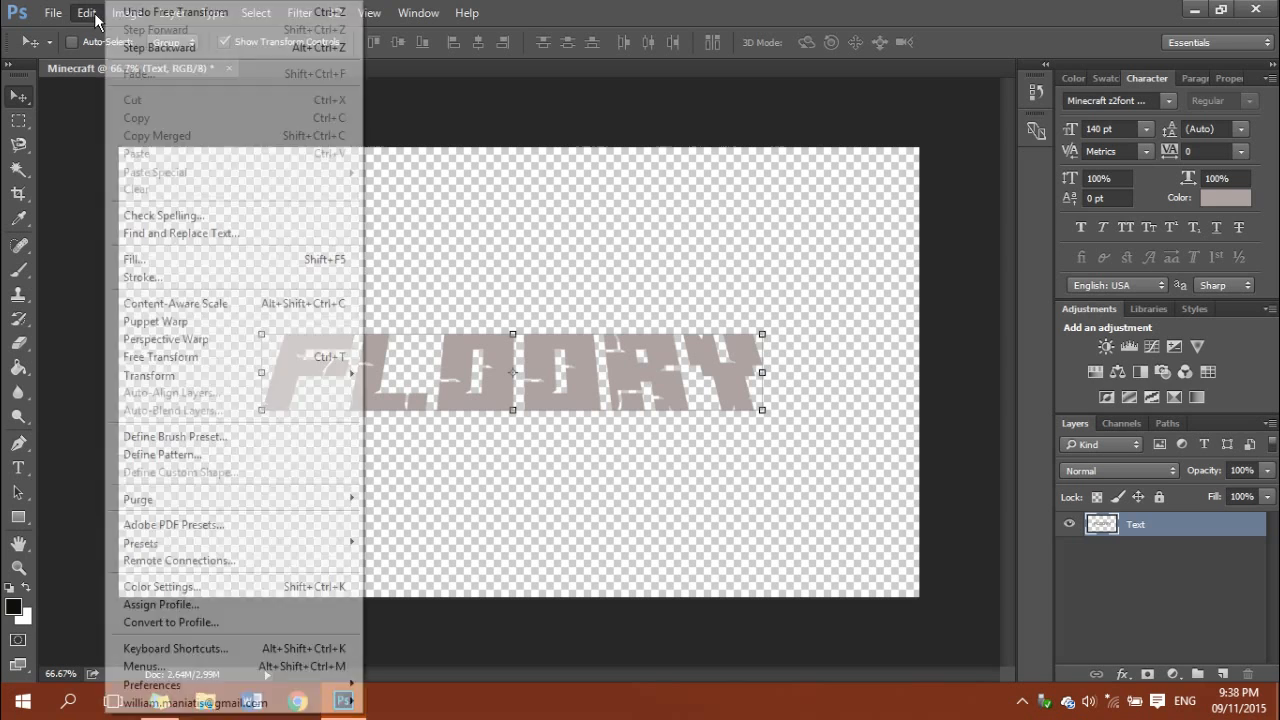
{"action": "mouse_move", "coordinate": [171, 374]}
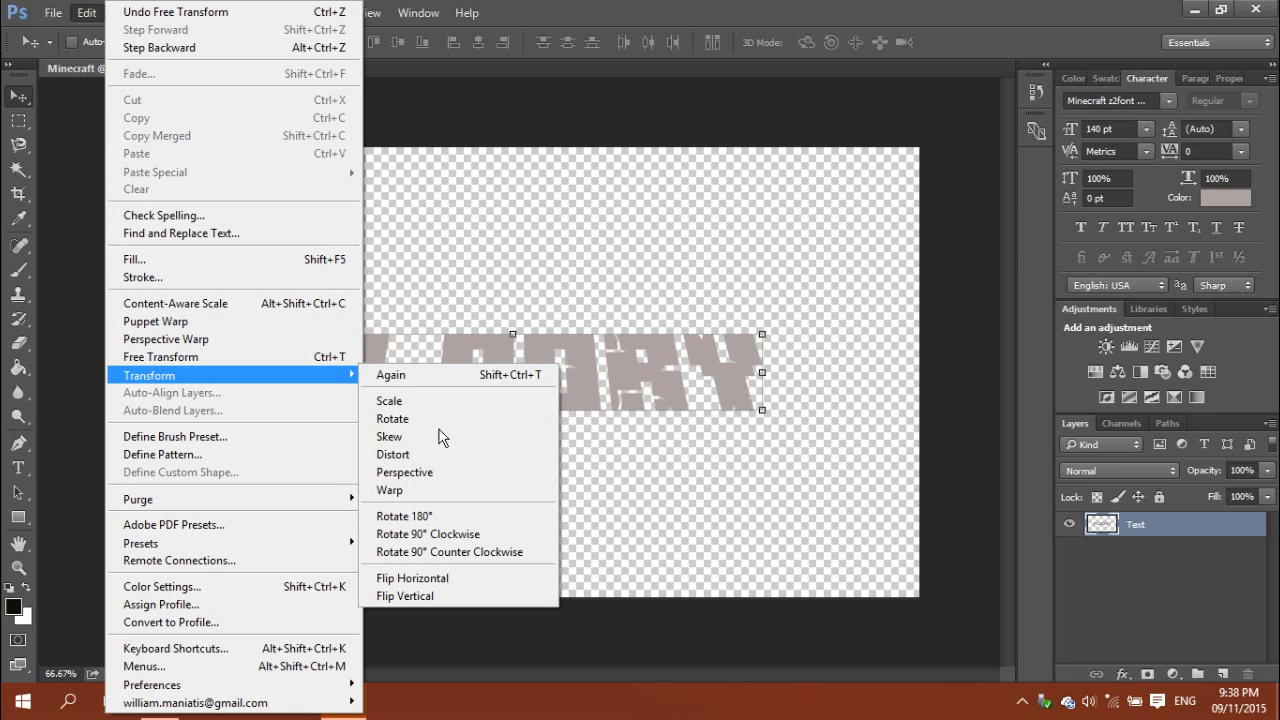
{"action": "left_click", "coordinate": [414, 469]}
{"action": "left_click_drag", "start_coordinate": [262, 338], "coordinate": [303, 333]}
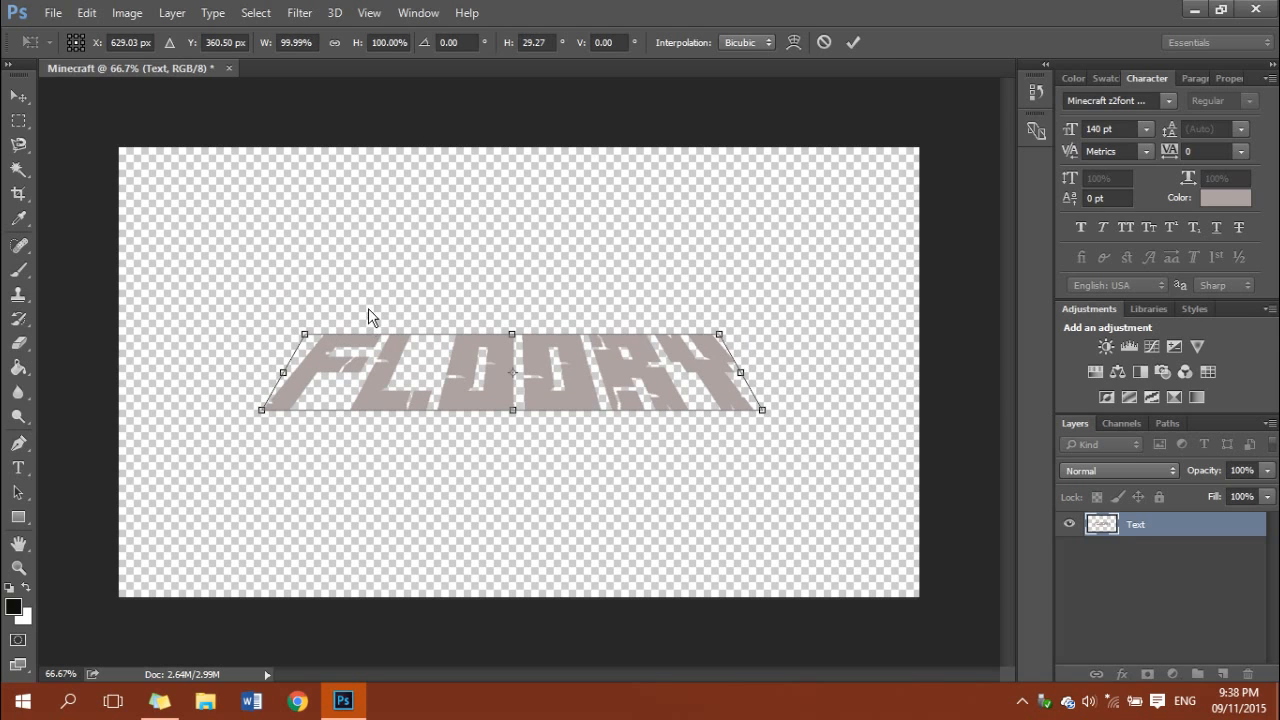
{"action": "key", "text": "Escape"}
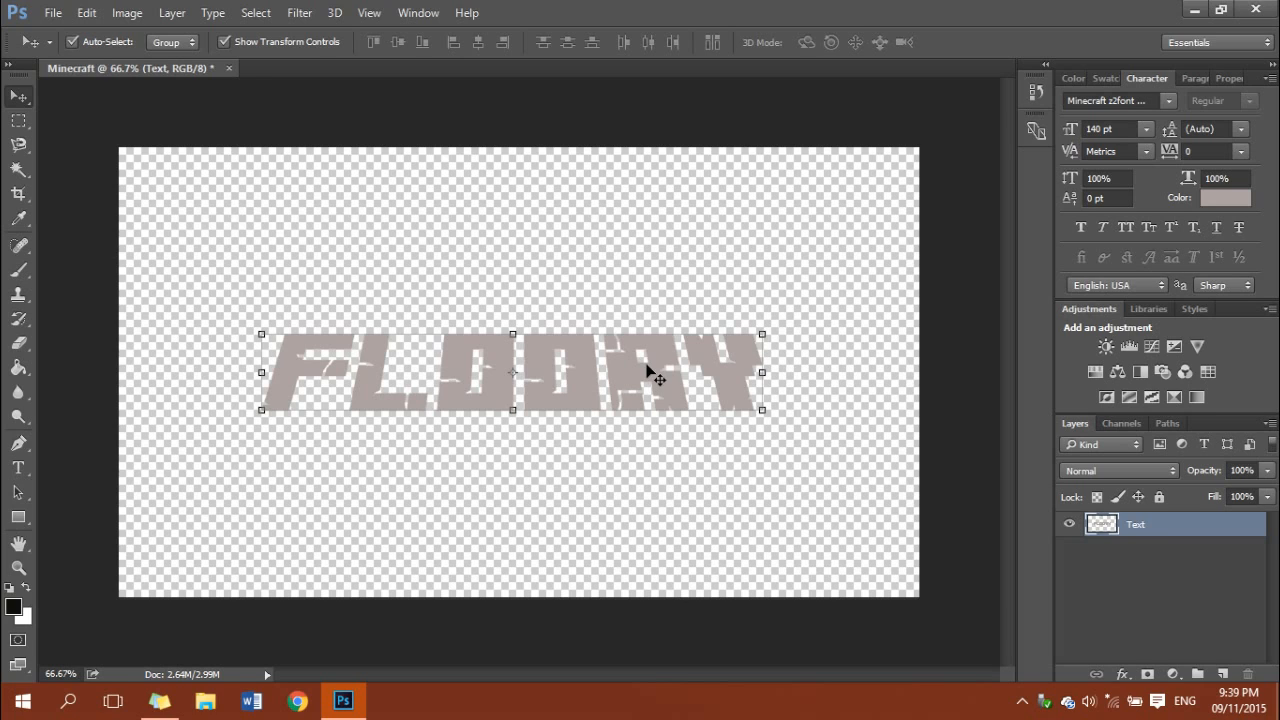
Scale the FLOORY lettering up proportionally to about 128% and centre it on the canvas.
{"action": "key", "text": "ctrl+t"}
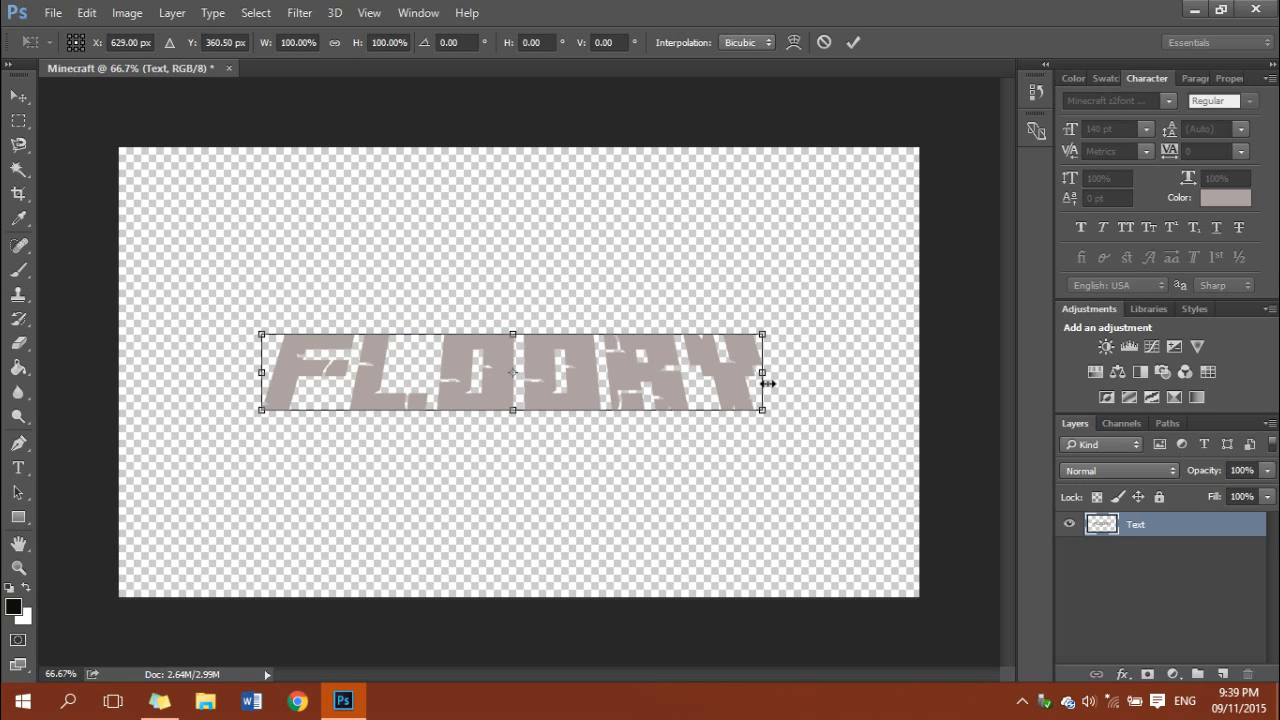
{"action": "left_click_drag", "start_coordinate": [764, 373], "coordinate": [889, 371]}
{"action": "key", "text": "ctrl+z"}
{"action": "left_click_drag", "start_coordinate": [756, 341], "coordinate": [880, 266]}
{"action": "left_click_drag", "start_coordinate": [766, 364], "coordinate": [714, 363]}
{"action": "left_click_drag", "start_coordinate": [828, 308], "coordinate": [843, 302]}
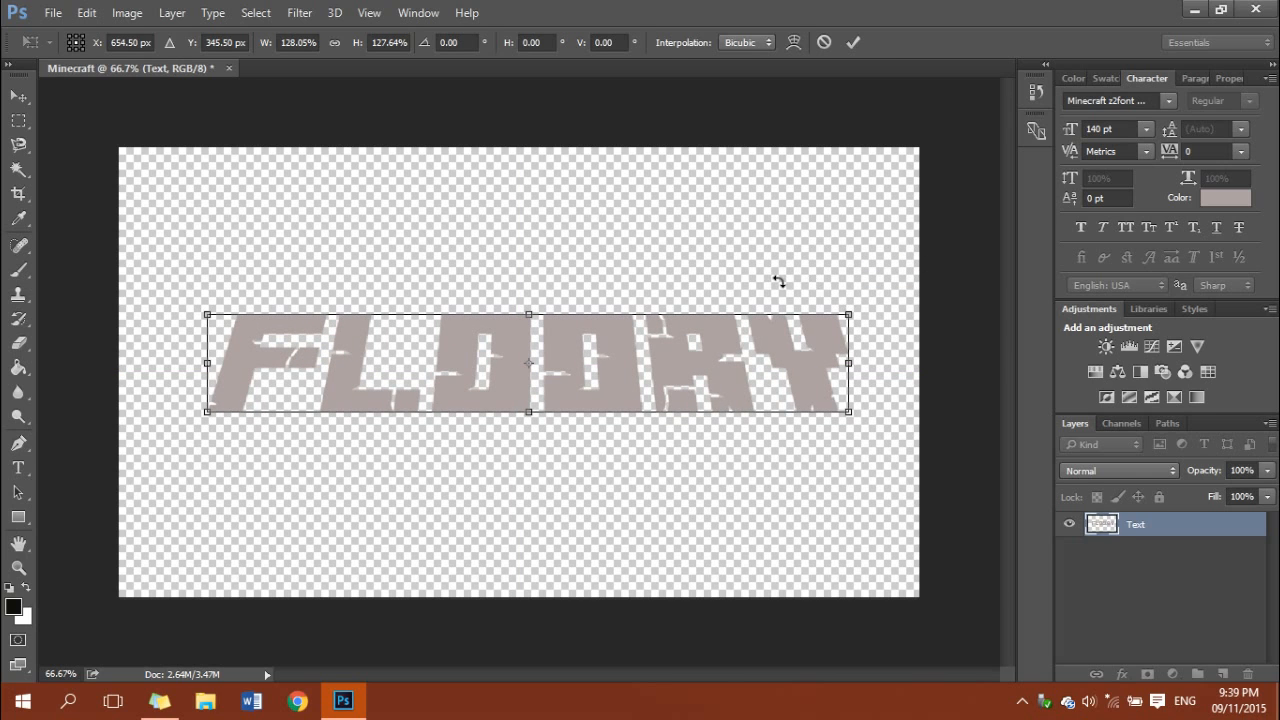
{"action": "key", "text": "Return"}
{"action": "left_click_drag", "start_coordinate": [645, 372], "coordinate": [636, 381]}
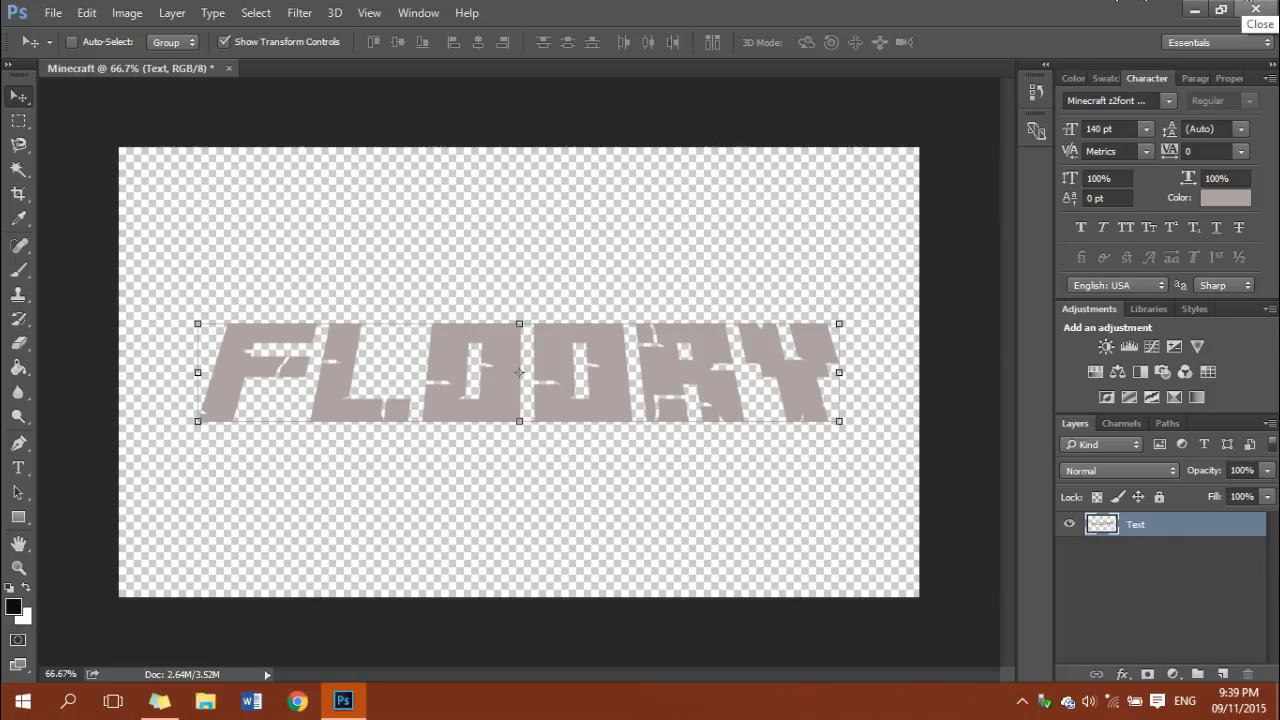
Duplicate the Text layer repeatedly up to Text copy 50, nudging each new copy down one pixel to build the extrusion.
{"action": "key", "text": "ctrl+j"}
{"action": "key", "text": "Down"}
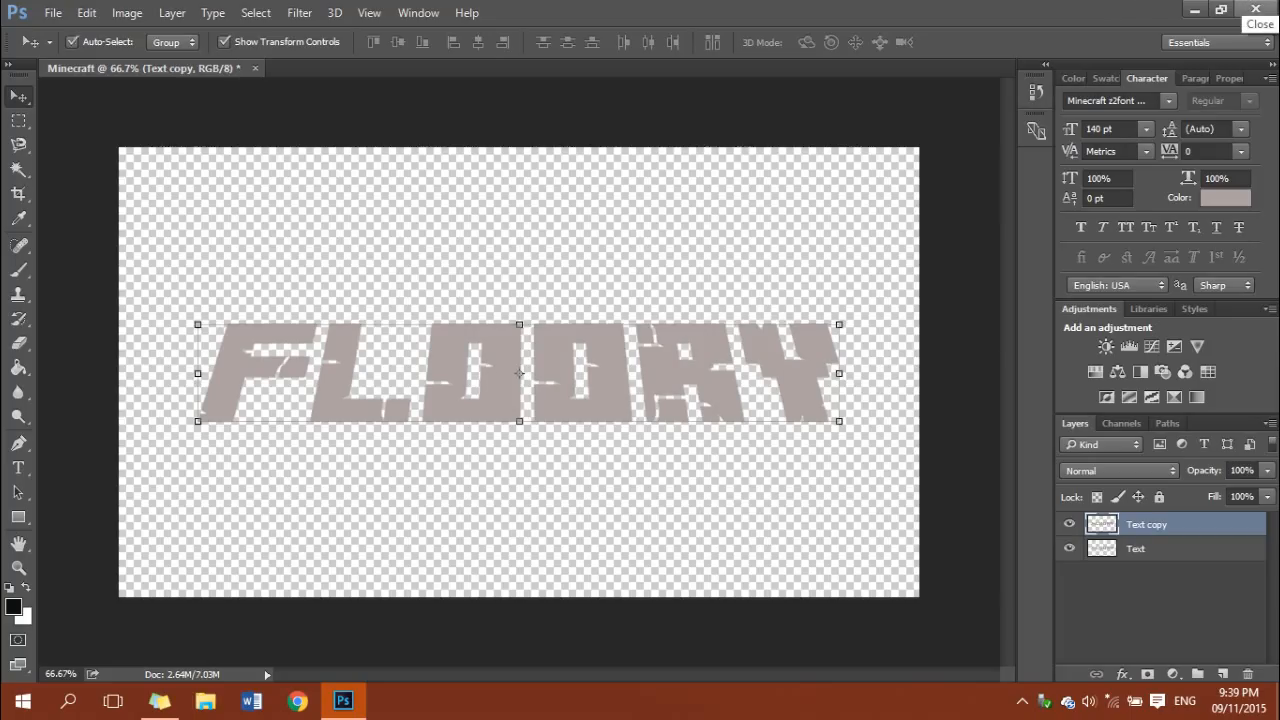
{"action": "key", "text": "ctrl+j"}
{"action": "key", "text": "Down"}
{"action": "key", "text": "ctrl+j"}
{"action": "key", "text": "Down"}
{"action": "key", "text": "ctrl+j"}
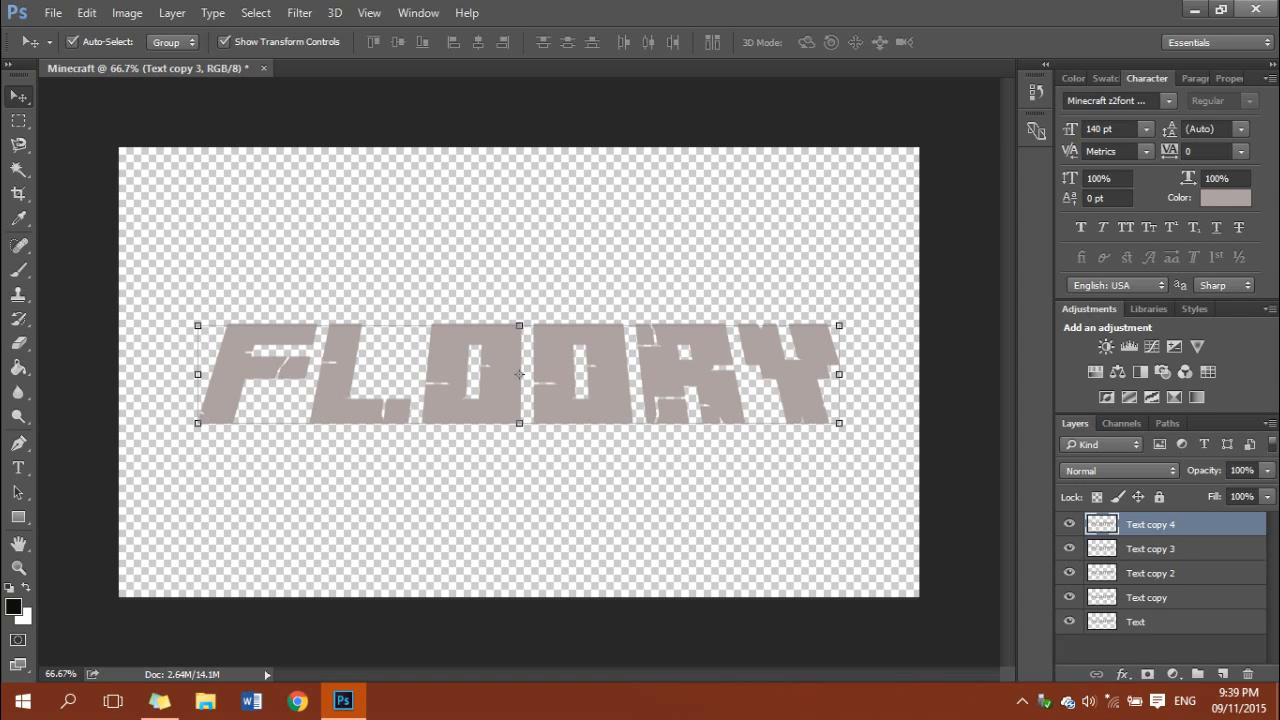
{"action": "key", "text": "Down"}
{"action": "key", "text": "ctrl+j"}
{"action": "key", "text": "Down"}
{"action": "key", "text": "ctrl+j"}
{"action": "key", "text": "Down"}
{"action": "key", "text": "ctrl+j"}
{"action": "key", "text": "Down"}
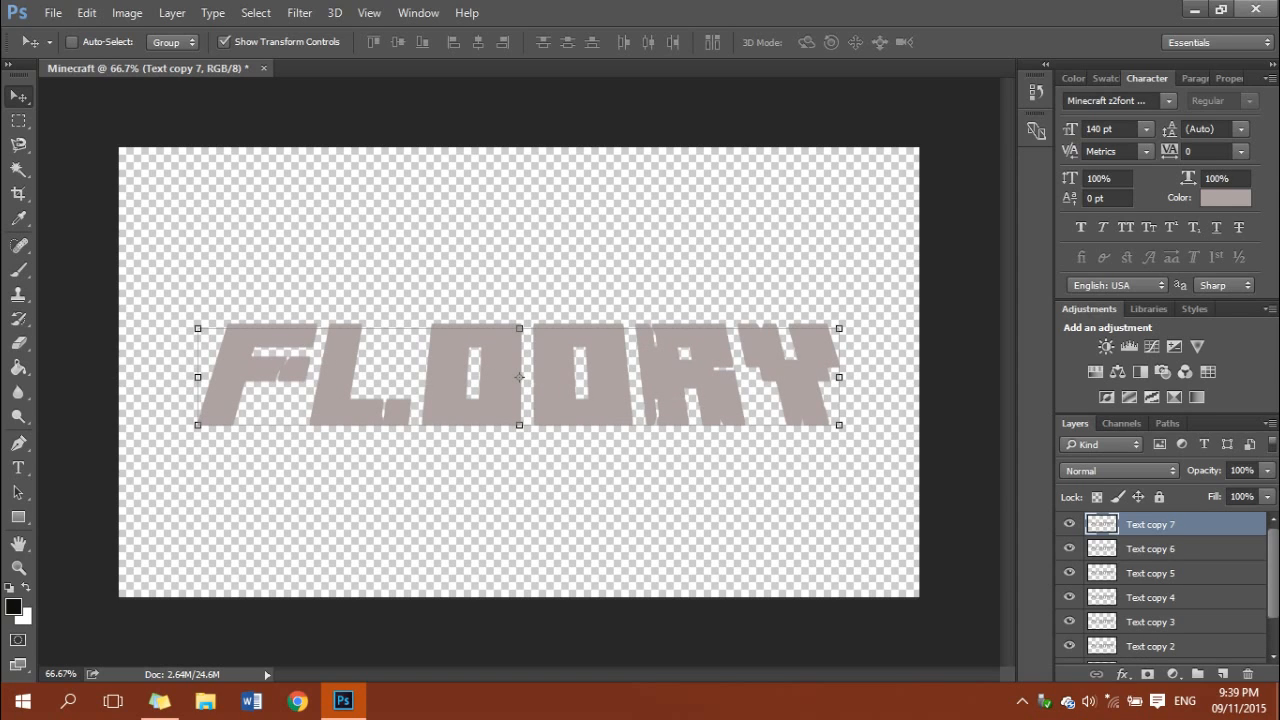
{"action": "key", "text": "ctrl+j"}
{"action": "key", "text": "Down"}
{"action": "key", "text": "Down"}
{"action": "key", "text": "ctrl+j"}
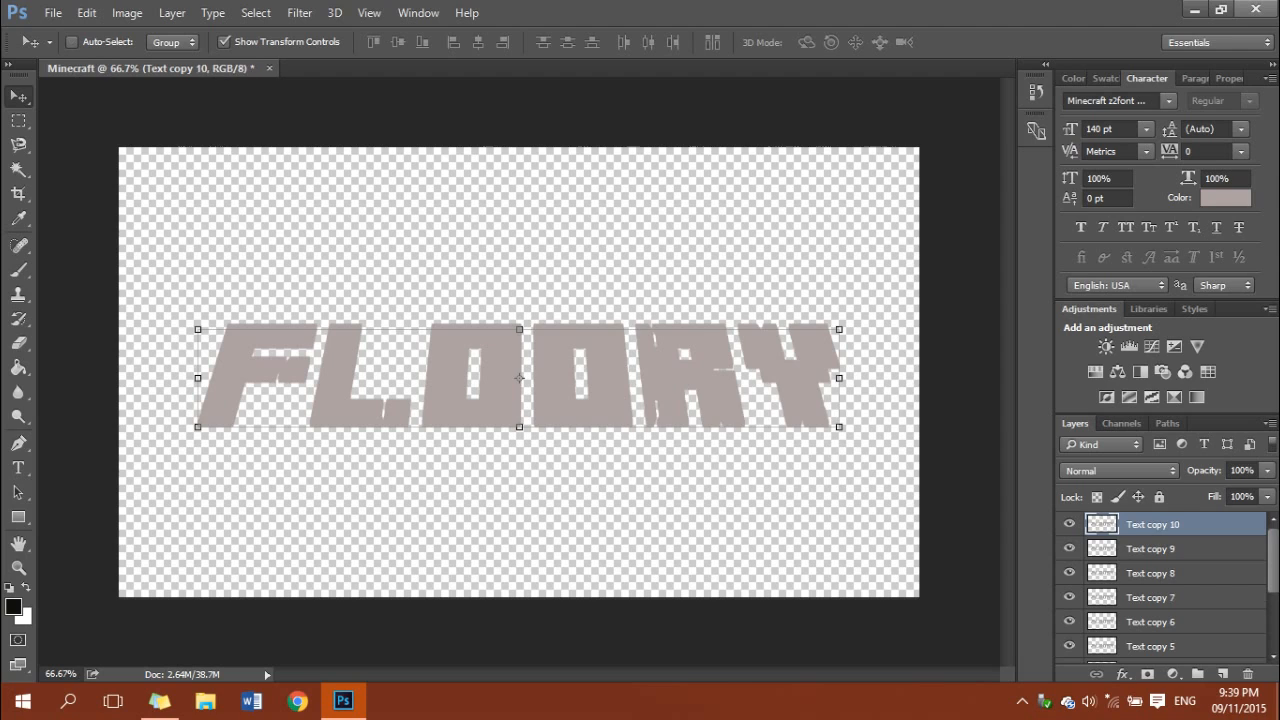
{"action": "key", "text": "Down"}
{"action": "key", "text": "ctrl+j"}
{"action": "key", "text": "Down"}
{"action": "key", "text": "ctrl+j"}
{"action": "key", "text": "Down"}
{"action": "key", "text": "ctrl+j"}
{"action": "key", "text": "Down"}
{"action": "key", "text": "ctrl+j"}
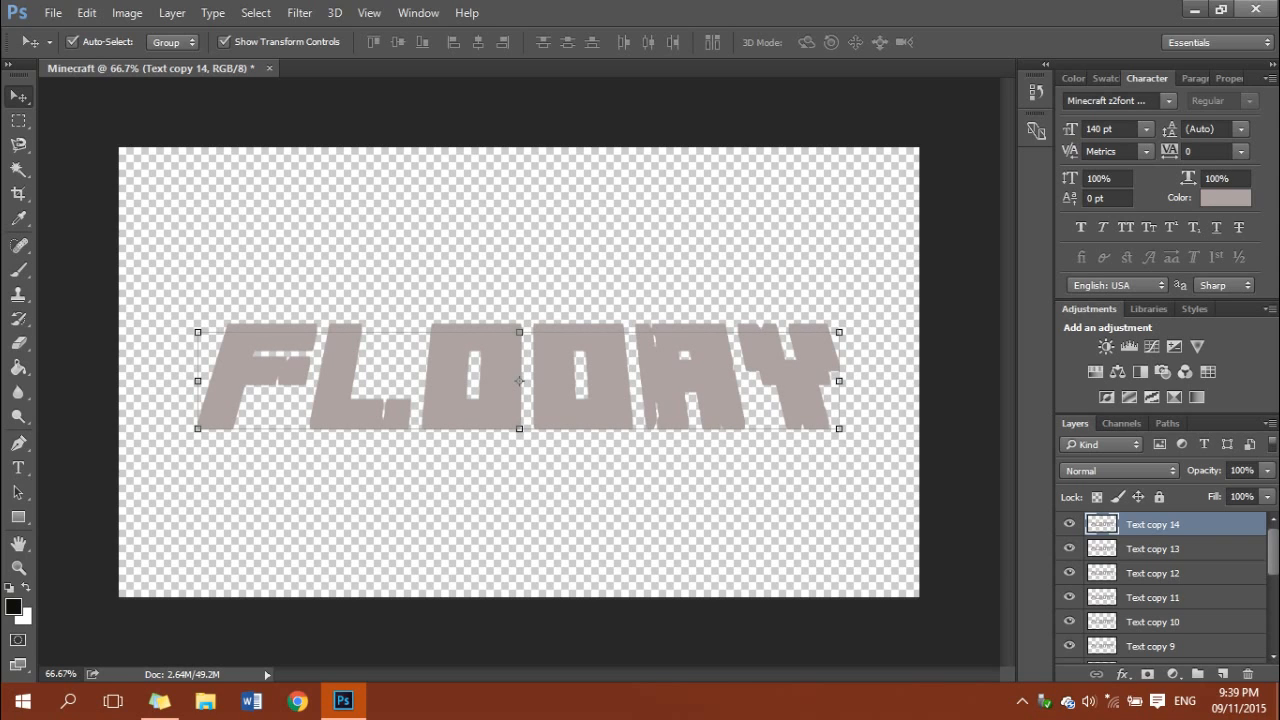
{"action": "key", "text": "Down"}
{"action": "key", "text": "ctrl+j"}
{"action": "key", "text": "Down"}
{"action": "key", "text": "ctrl+j"}
{"action": "key", "text": "Down"}
{"action": "key", "text": "ctrl+j"}
{"action": "key", "text": "Down"}
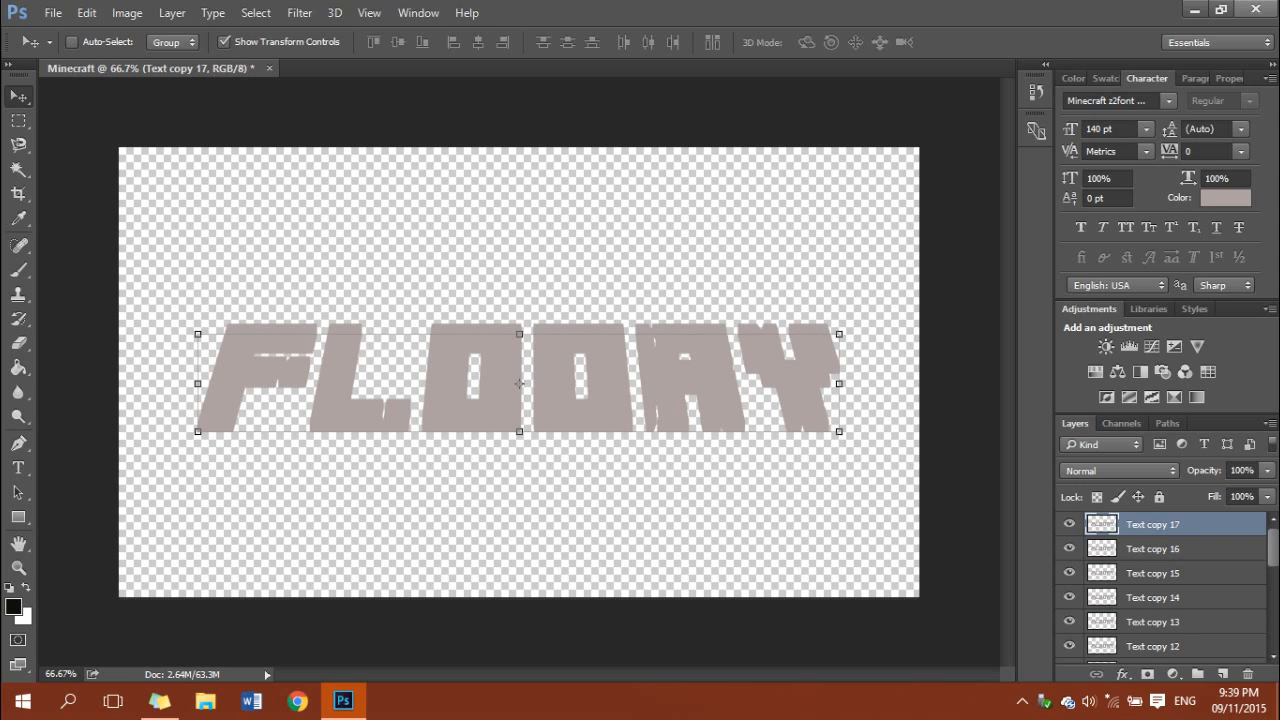
{"action": "key", "text": "Down"}
{"action": "key", "text": "ctrl+j"}
{"action": "key", "text": "Down"}
{"action": "key", "text": "ctrl+j"}
{"action": "key", "text": "Down"}
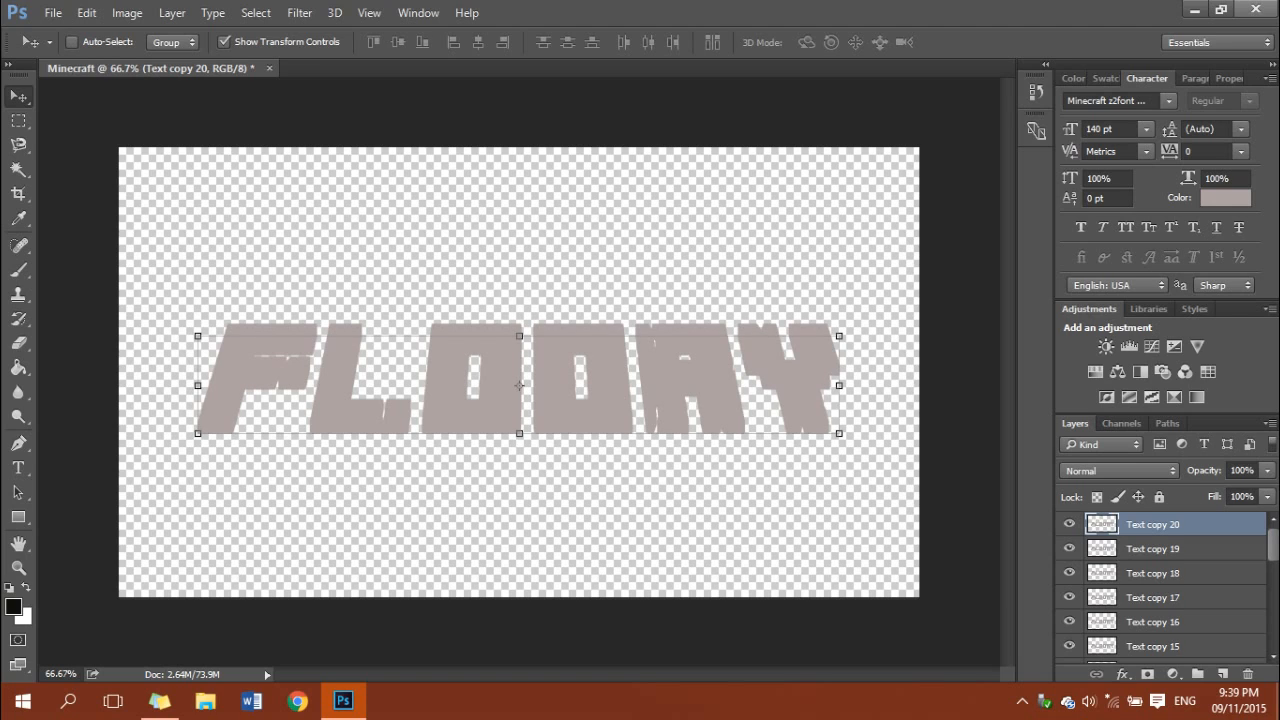
{"action": "key", "text": "ctrl+j"}
{"action": "key", "text": "Down"}
{"action": "key", "text": "ctrl+j"}
{"action": "key", "text": "Down"}
{"action": "key", "text": "ctrl+j"}
{"action": "key", "text": "Down"}
{"action": "key", "text": "ctrl+j"}
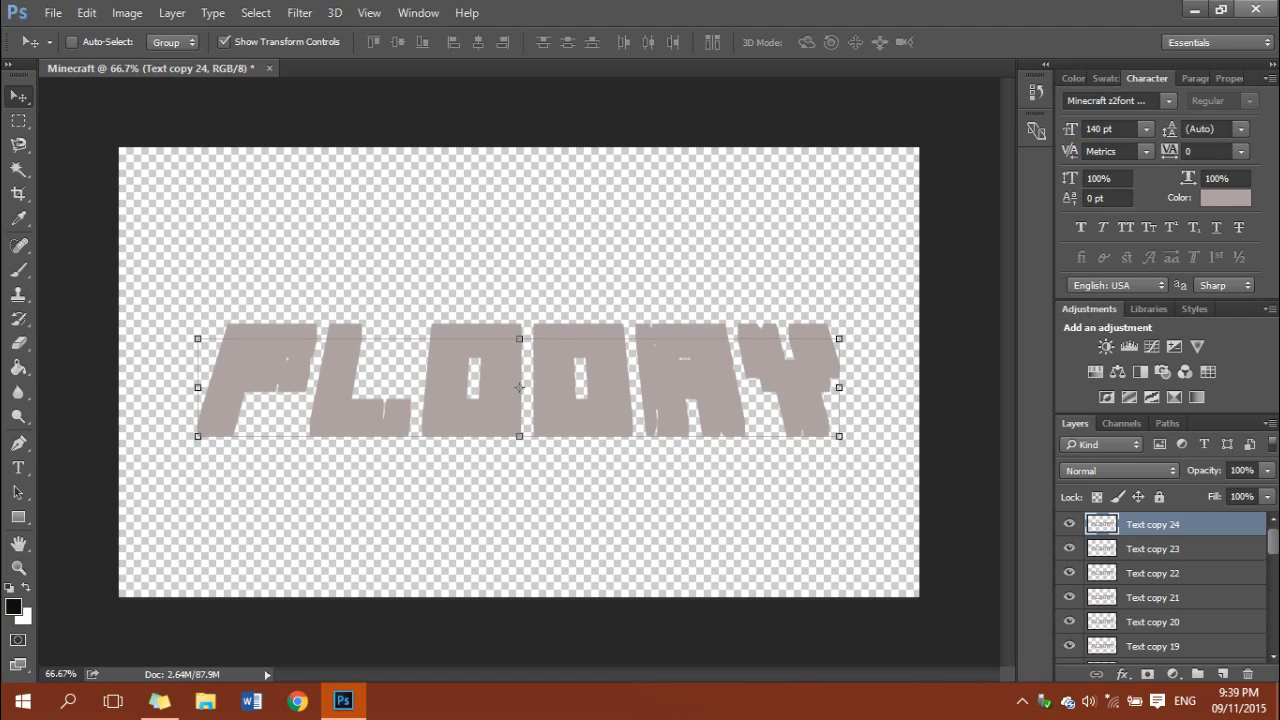
{"action": "key", "text": "Down"}
{"action": "key", "text": "ctrl+j"}
{"action": "key", "text": "Down"}
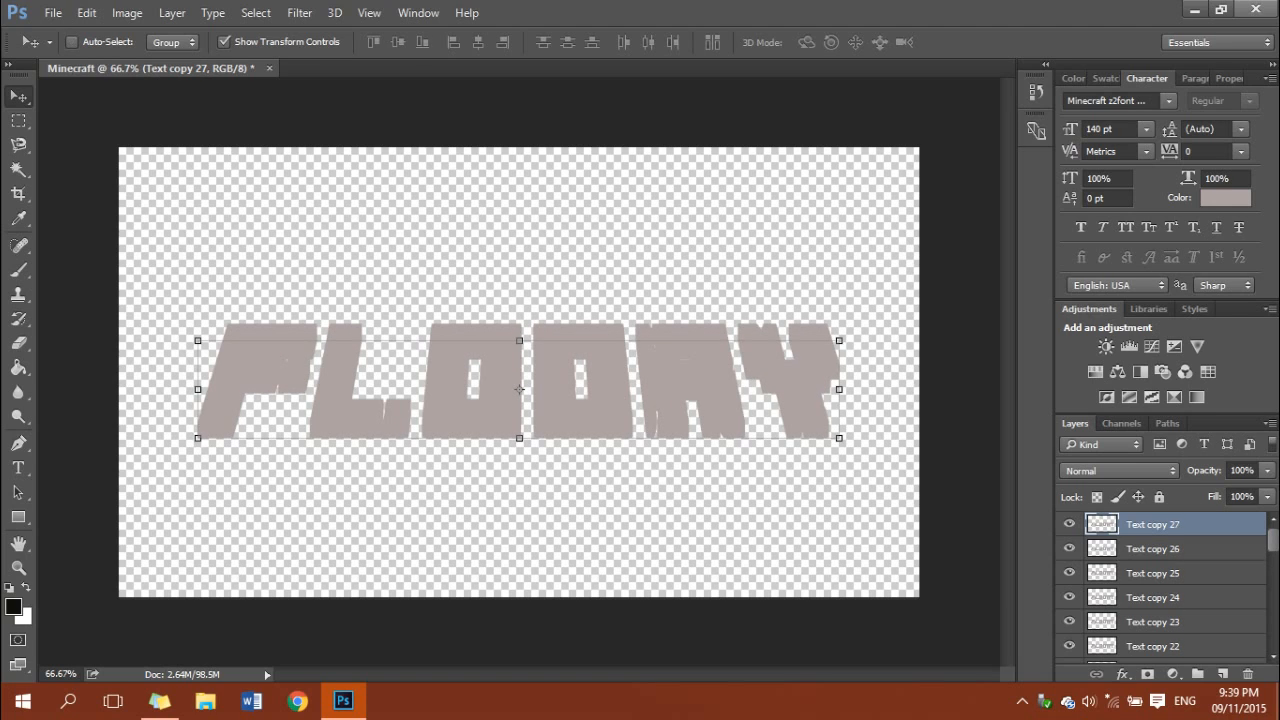
{"action": "key", "text": "ctrl+j"}
{"action": "key", "text": "Down"}
{"action": "key", "text": "ctrl+j"}
{"action": "key", "text": "Down"}
{"action": "key", "text": "ctrl+j"}
{"action": "key", "text": "Down"}
{"action": "key", "text": "ctrl+j"}
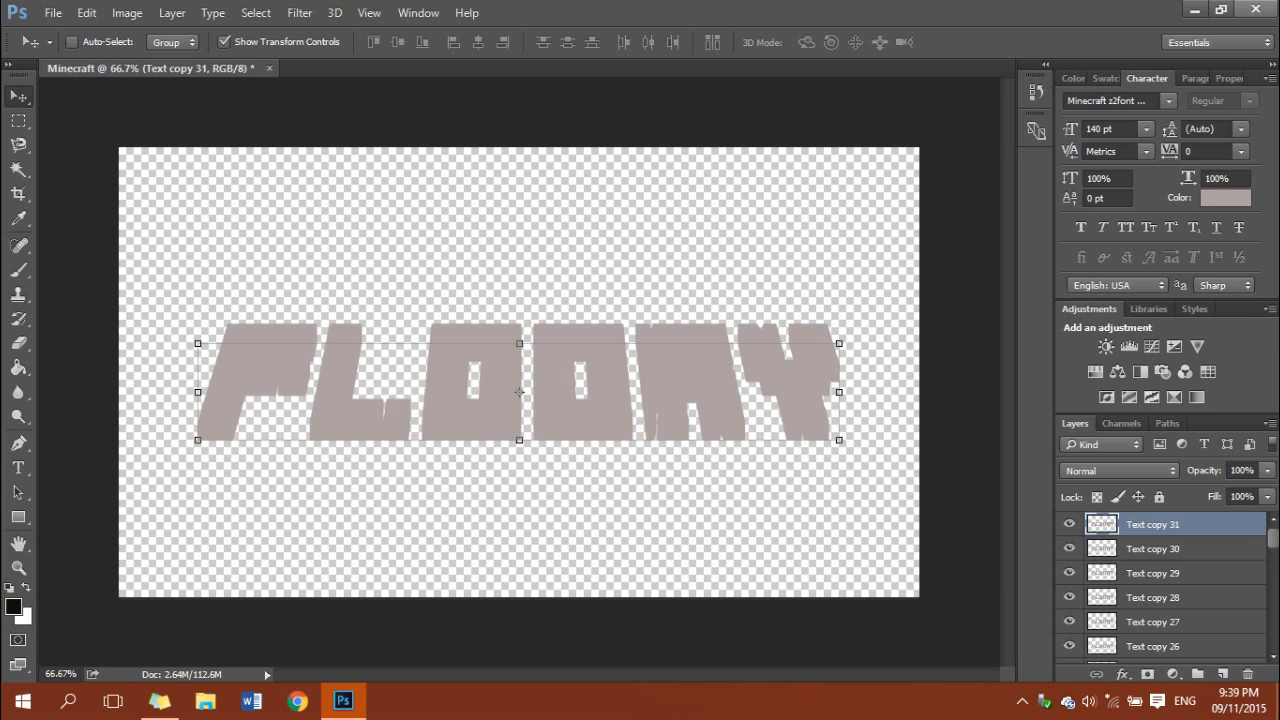
{"action": "key", "text": "Down"}
{"action": "key", "text": "ctrl+j"}
{"action": "key", "text": "Down"}
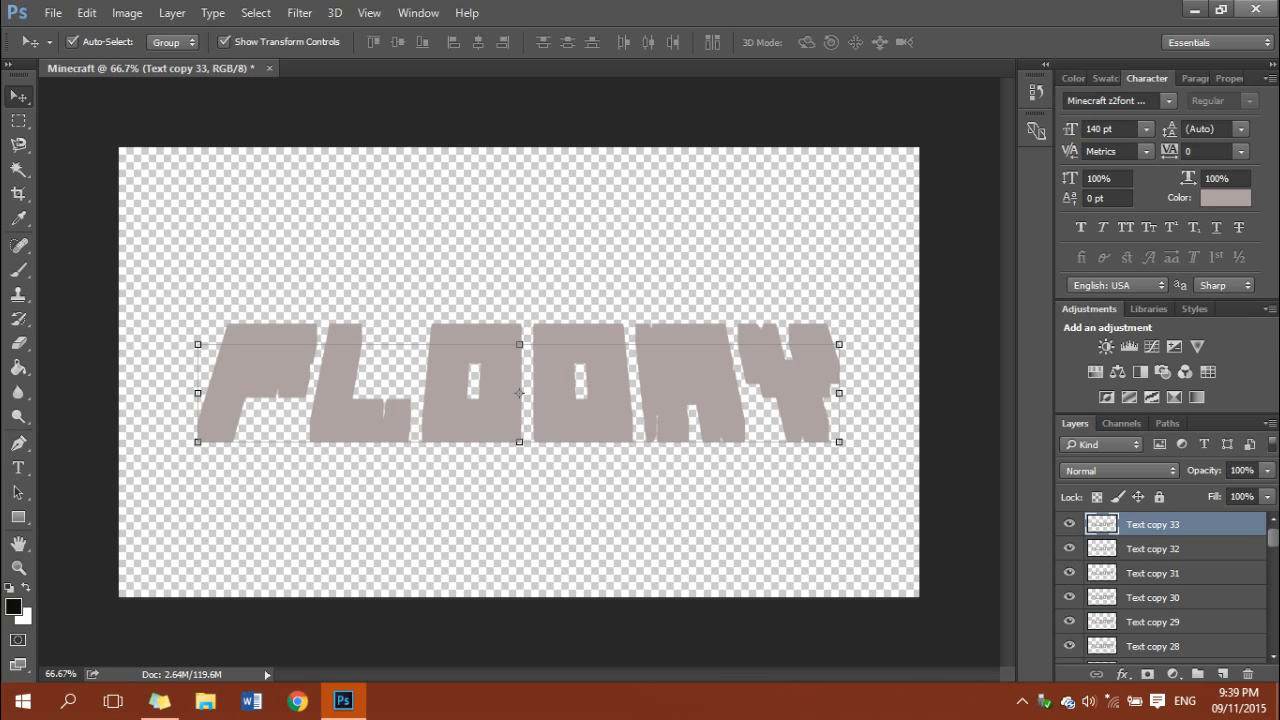
{"action": "key", "text": "Down"}
{"action": "key", "text": "ctrl+j"}
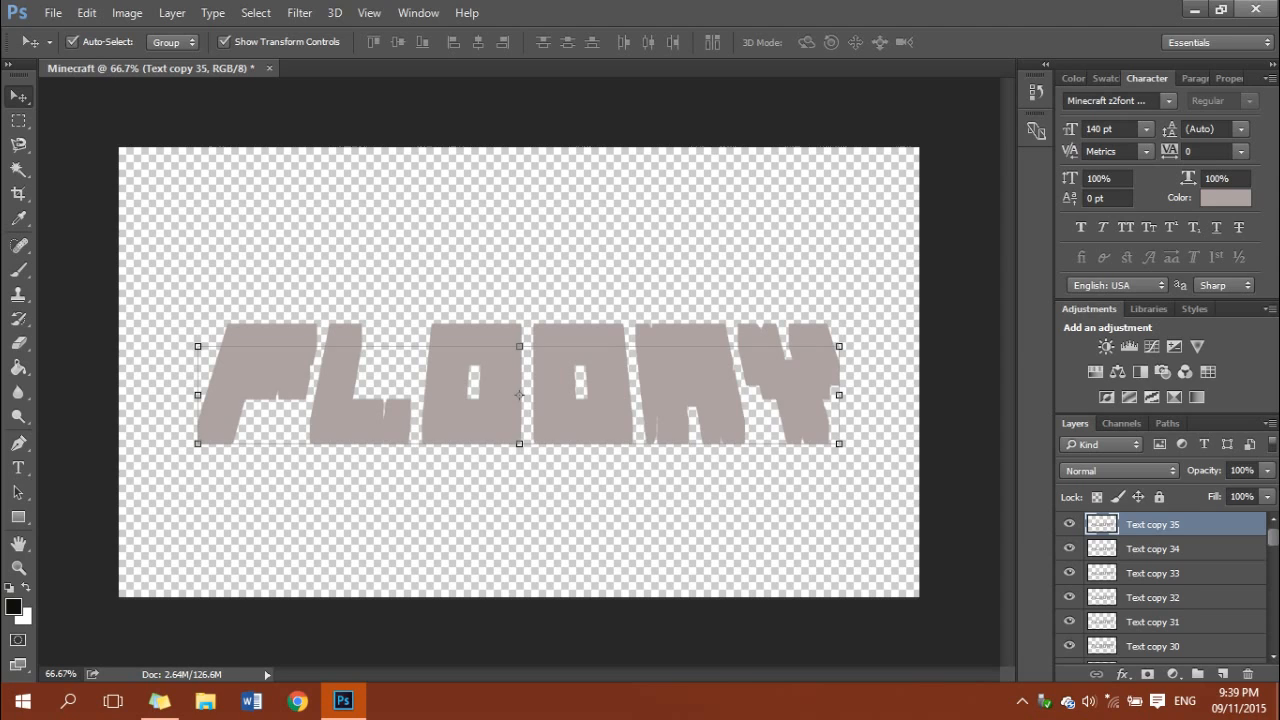
{"action": "key", "text": "Down"}
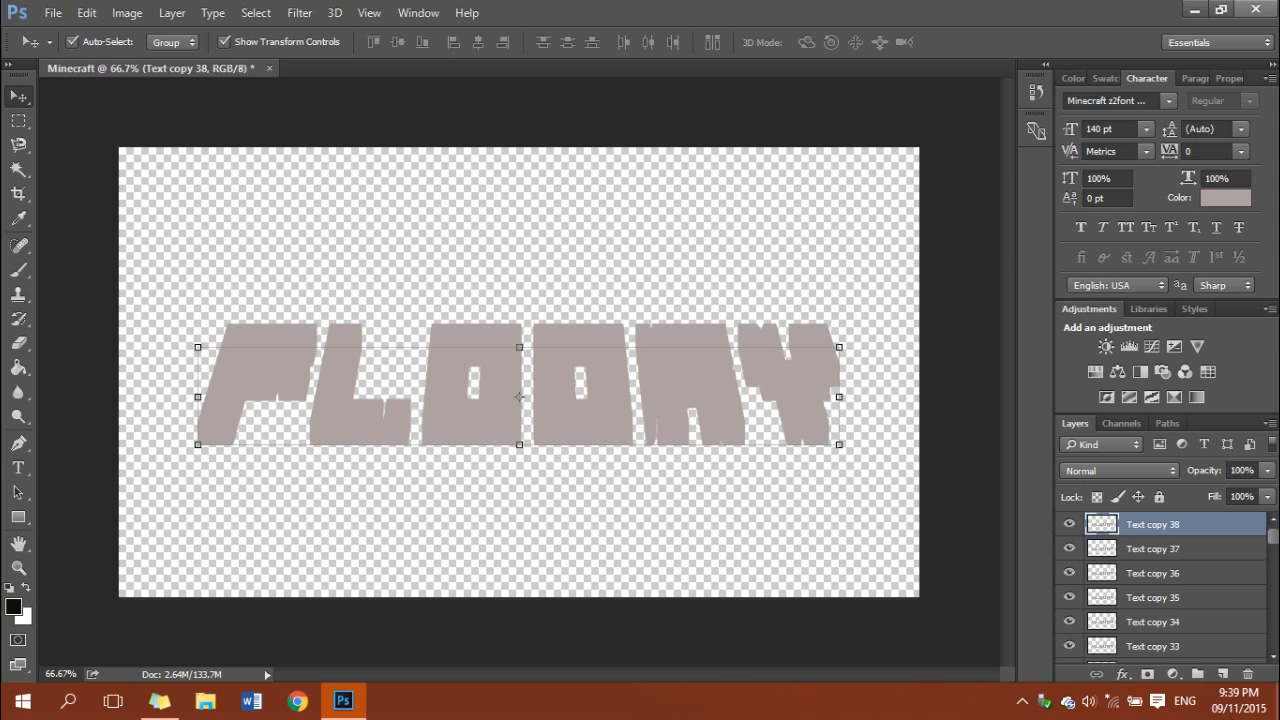
{"action": "key", "text": "Down"}
{"action": "key", "text": "ctrl+j"}
{"action": "key", "text": "Down"}
{"action": "key", "text": "ctrl+j"}
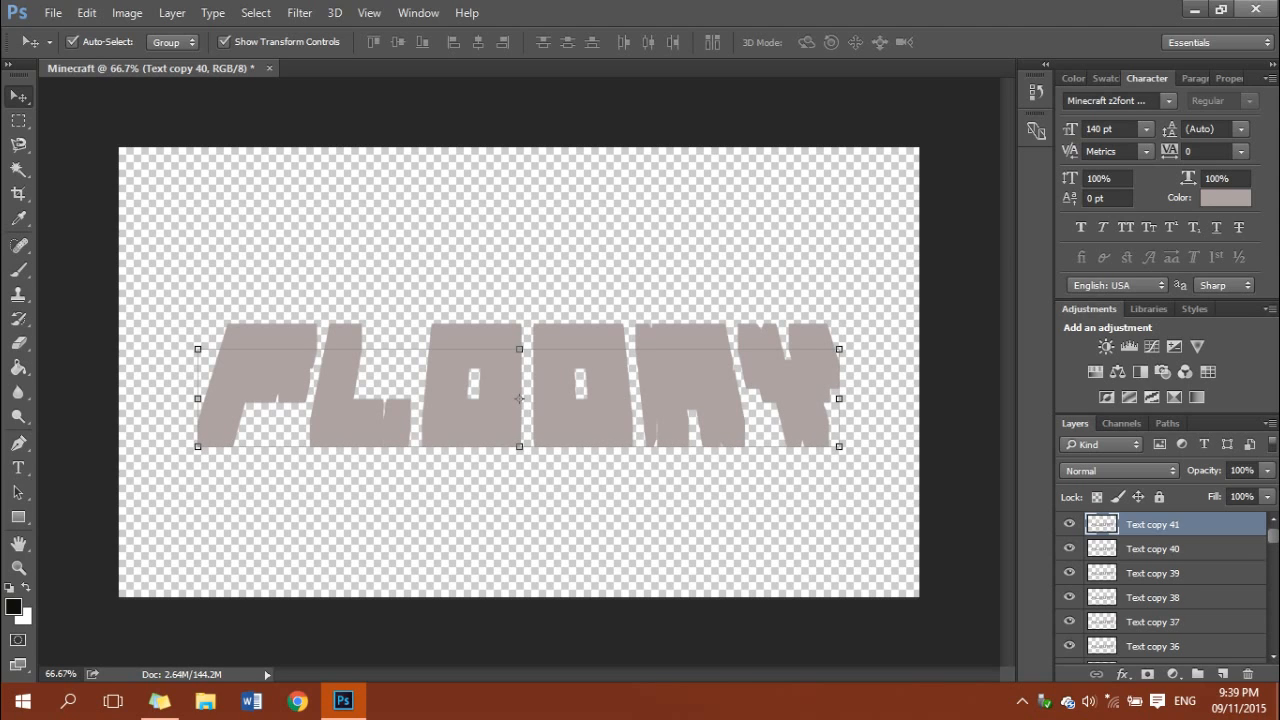
{"action": "key", "text": "Down"}
{"action": "key", "text": "ctrl+j"}
{"action": "key", "text": "Down"}
{"action": "key", "text": "ctrl+j"}
{"action": "key", "text": "Down"}
{"action": "key", "text": "ctrl+j"}
{"action": "key", "text": "Down"}
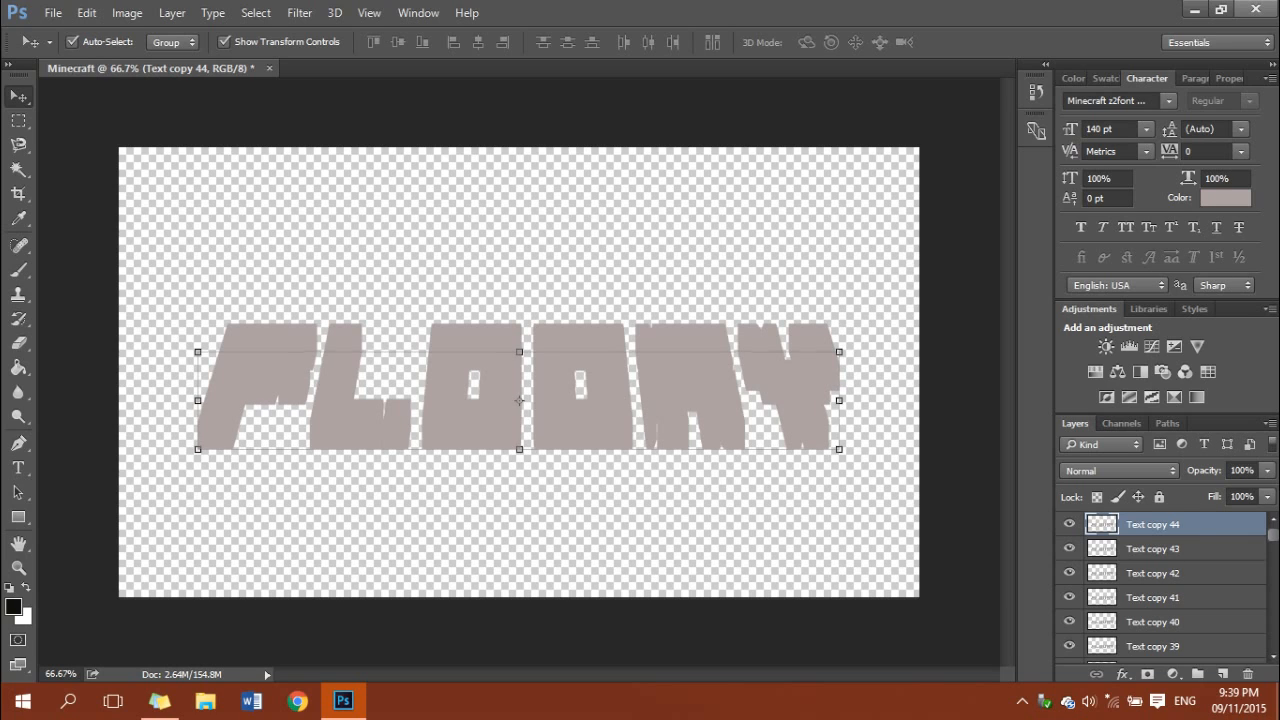
{"action": "key", "text": "Down"}
{"action": "key", "text": "Down"}
{"action": "key", "text": "ctrl+j"}
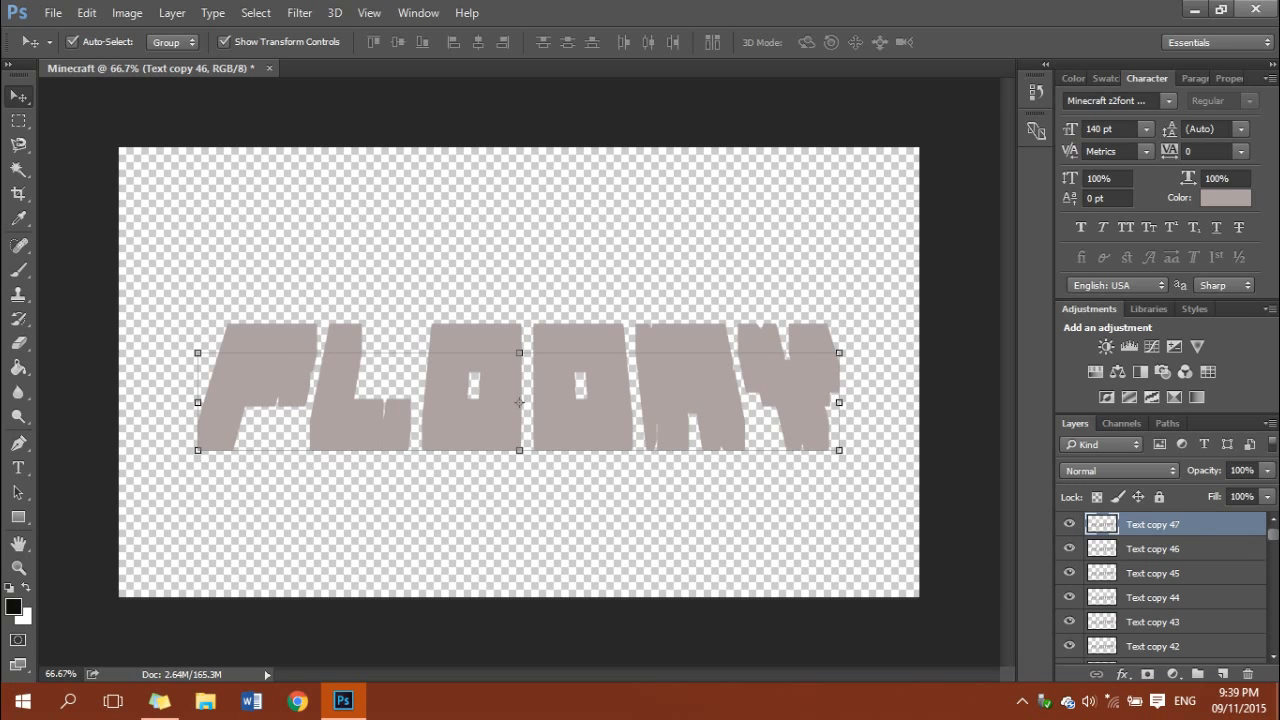
{"action": "key", "text": "Down"}
{"action": "key", "text": "ctrl+j"}
{"action": "key", "text": "ctrl+j"}
{"action": "key", "text": "Down"}
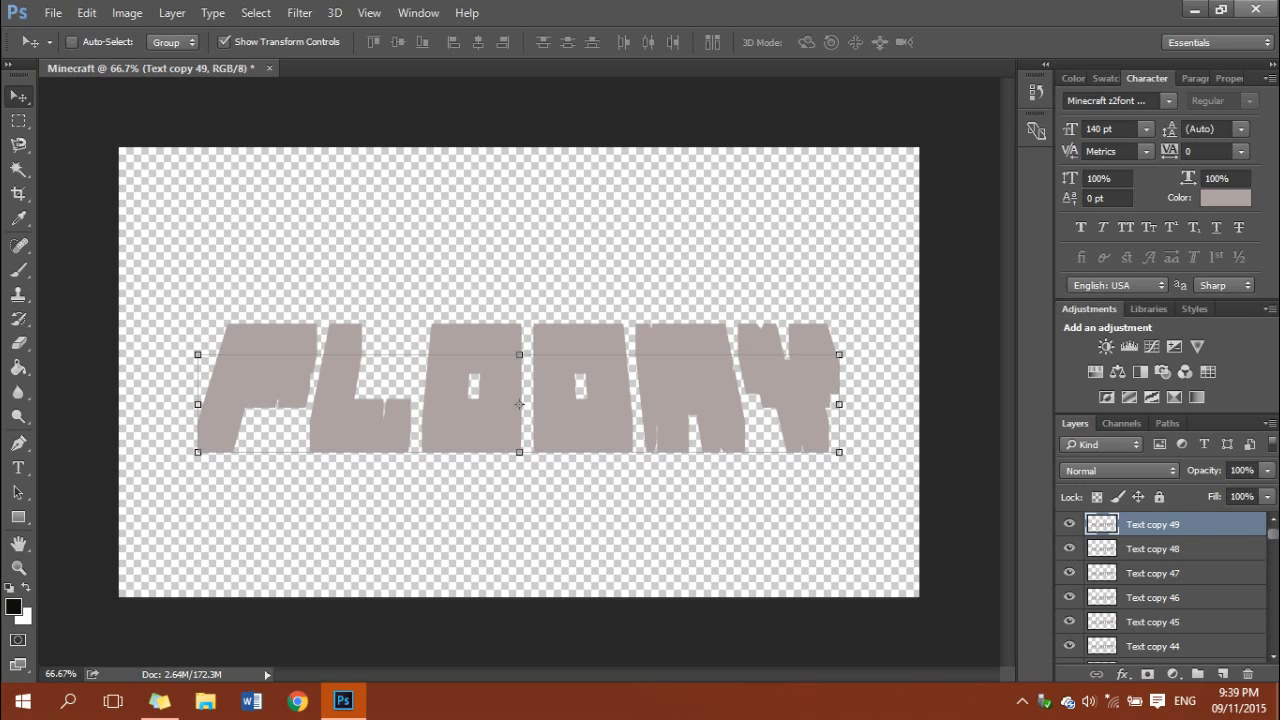
{"action": "key", "text": "Down"}
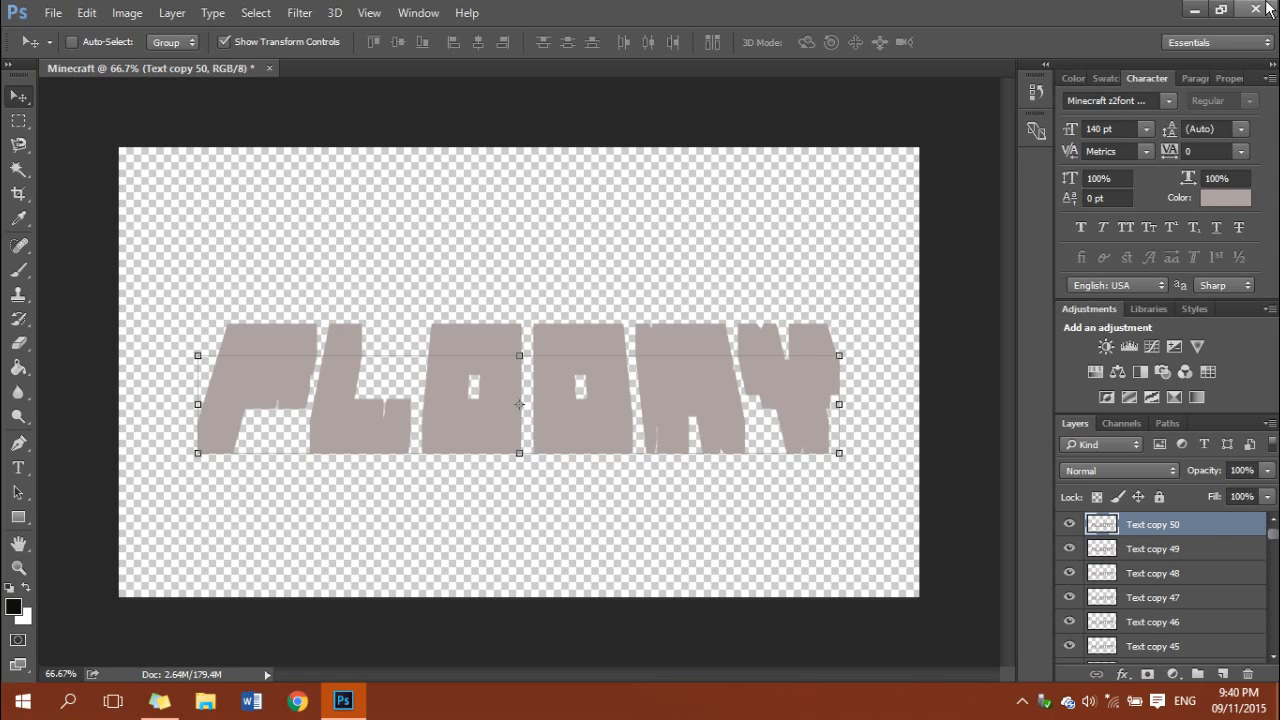
Move the original Text layer to the top of the layer stack, above Text copy 50.
{"action": "scroll", "coordinate": [1182, 640], "scroll_direction": "down", "scroll_amount": 15}
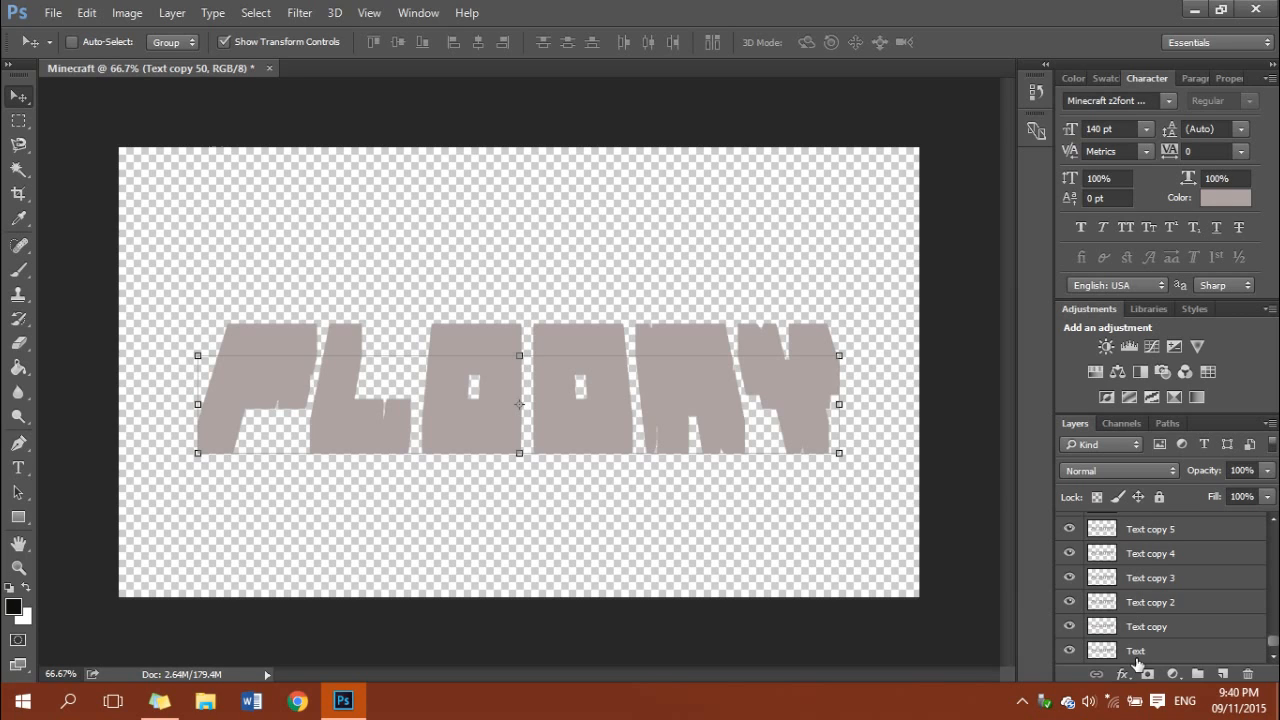
{"action": "left_click_drag", "start_coordinate": [1137, 664], "coordinate": [1151, 521]}
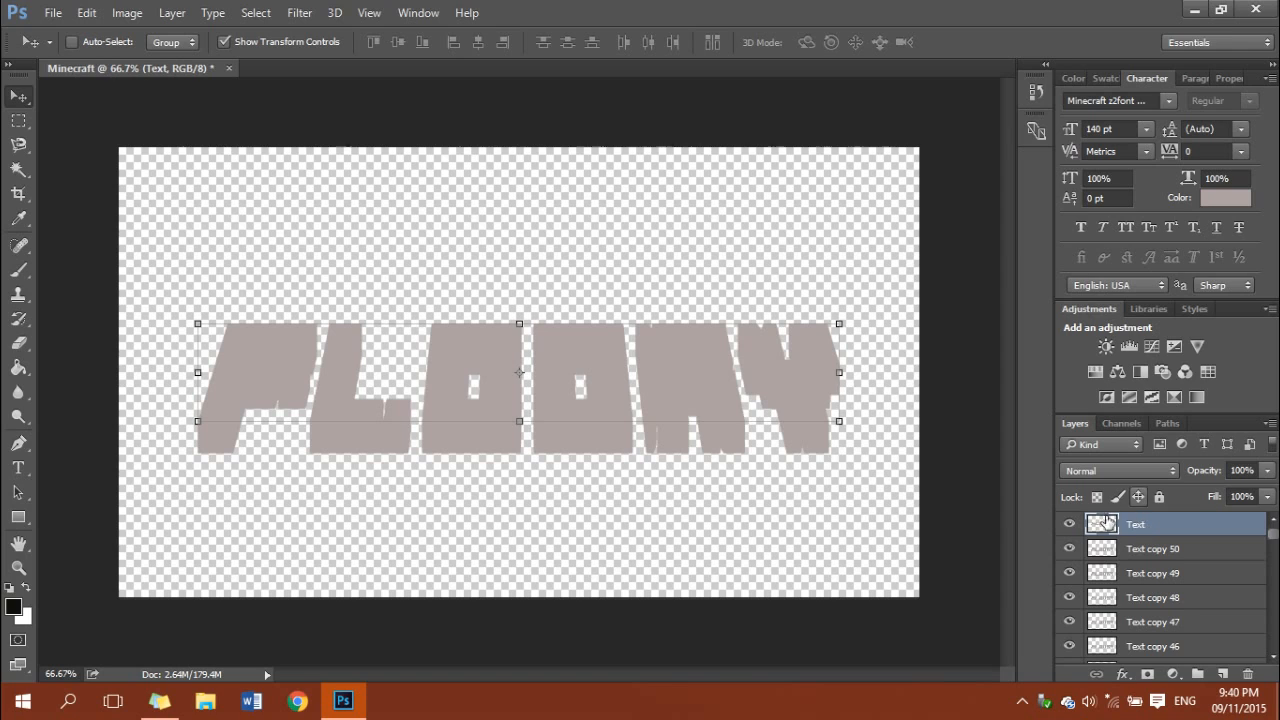
{"action": "scroll", "coordinate": [1112, 531], "scroll_direction": "down", "scroll_amount": 1}
{"action": "scroll", "coordinate": [1110, 560], "scroll_direction": "down", "scroll_amount": 15}
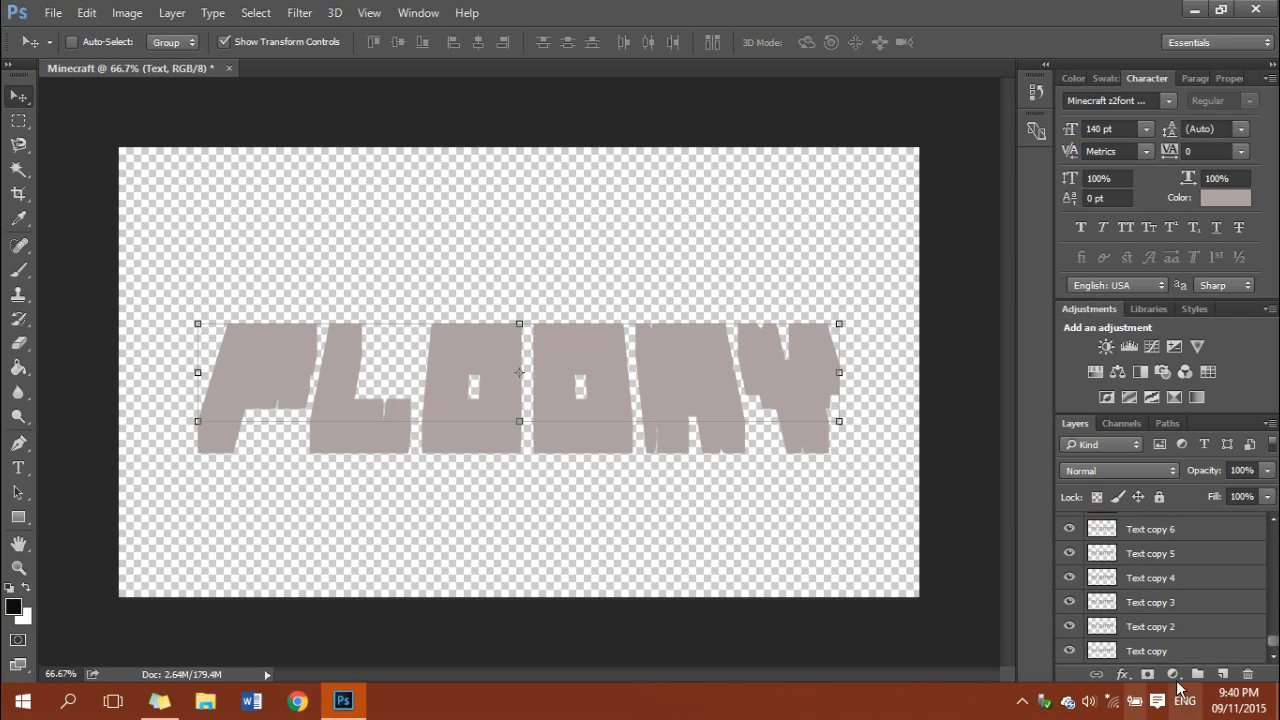
{"action": "scroll", "coordinate": [1125, 606], "scroll_direction": "up", "scroll_amount": 15}
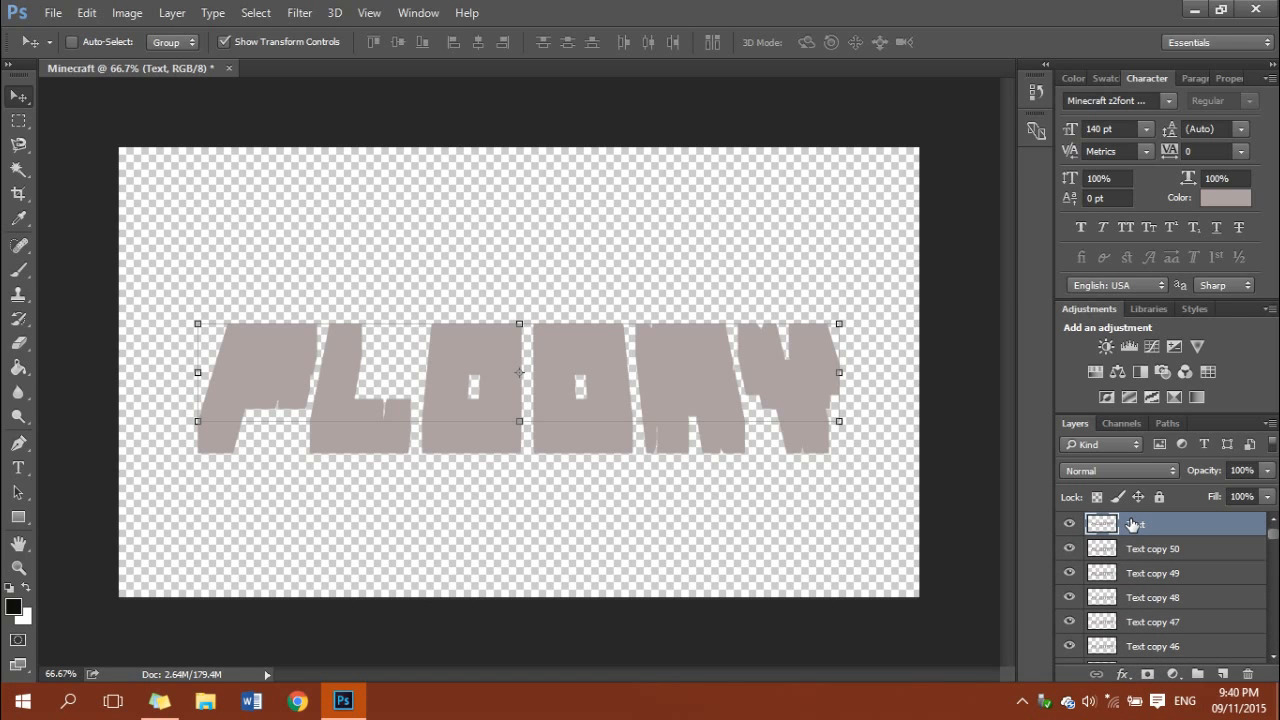
Add a black Stroke layer style to the Text layer, 4 px in size and positioned Inside.
{"action": "double_click", "coordinate": [1200, 526]}
{"action": "left_click", "coordinate": [316, 240]}
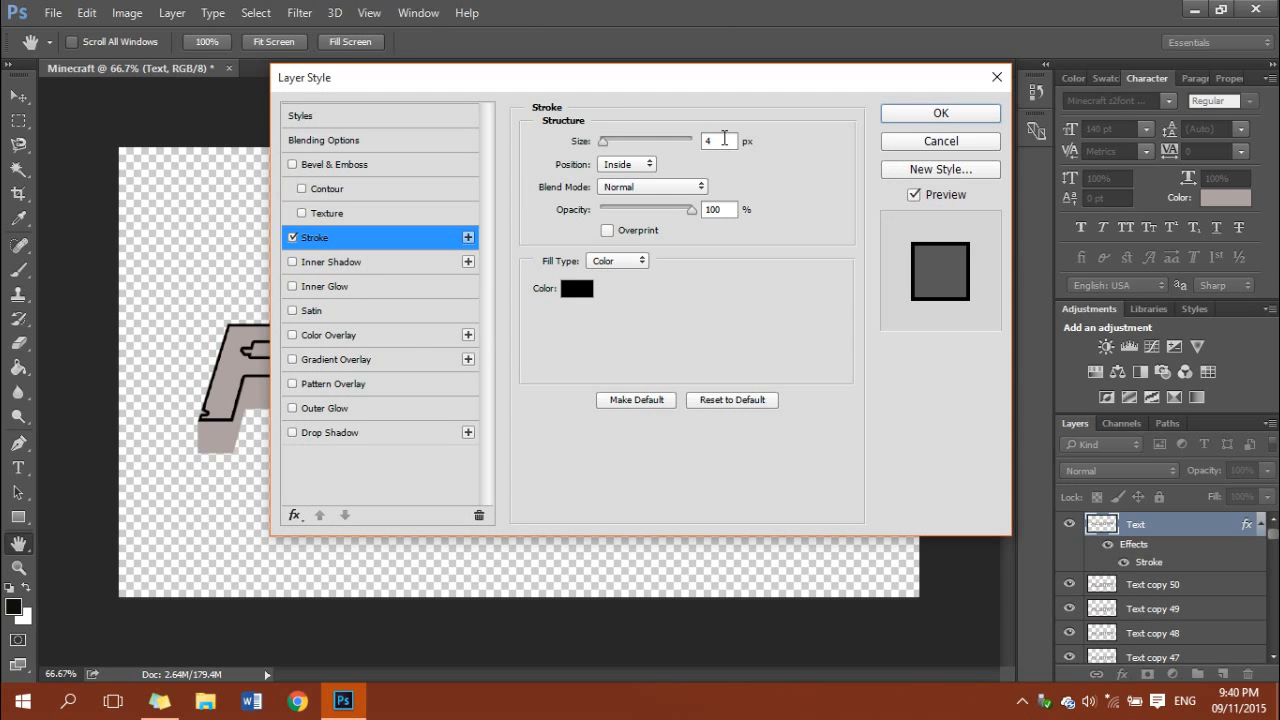
{"action": "left_click_drag", "start_coordinate": [700, 80], "coordinate": [921, 112]}
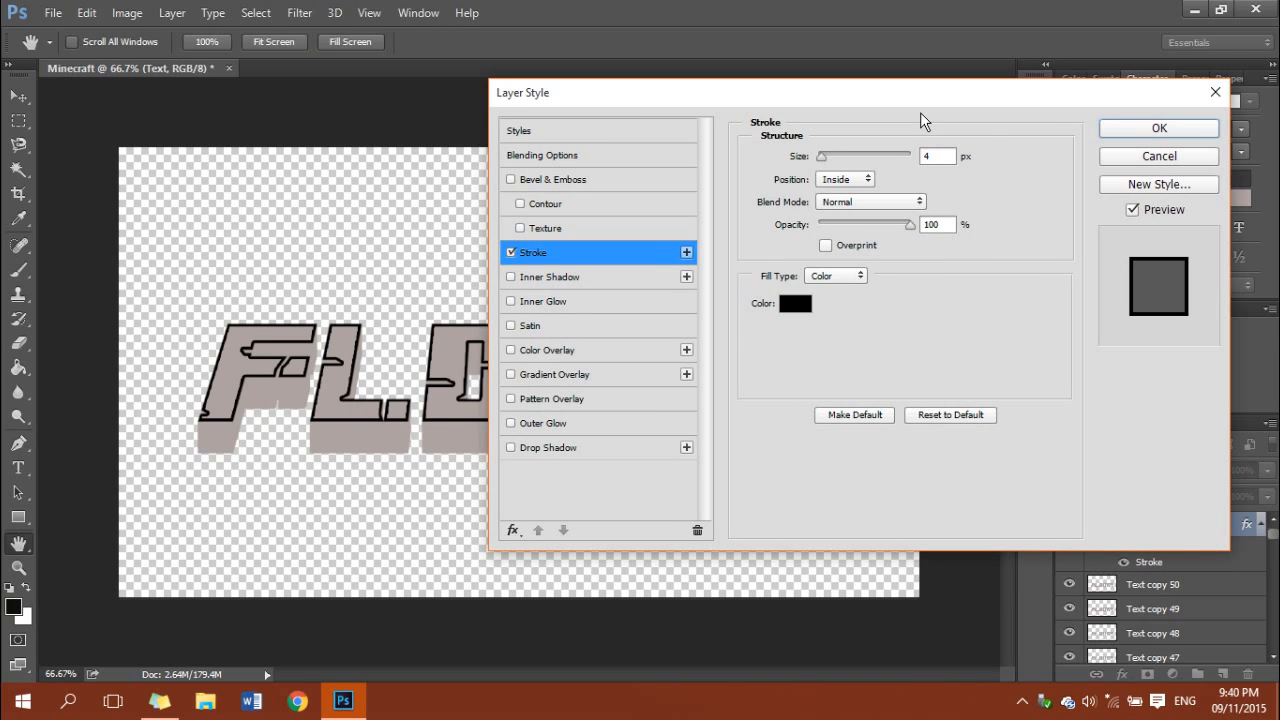
{"action": "left_click", "coordinate": [1118, 130]}
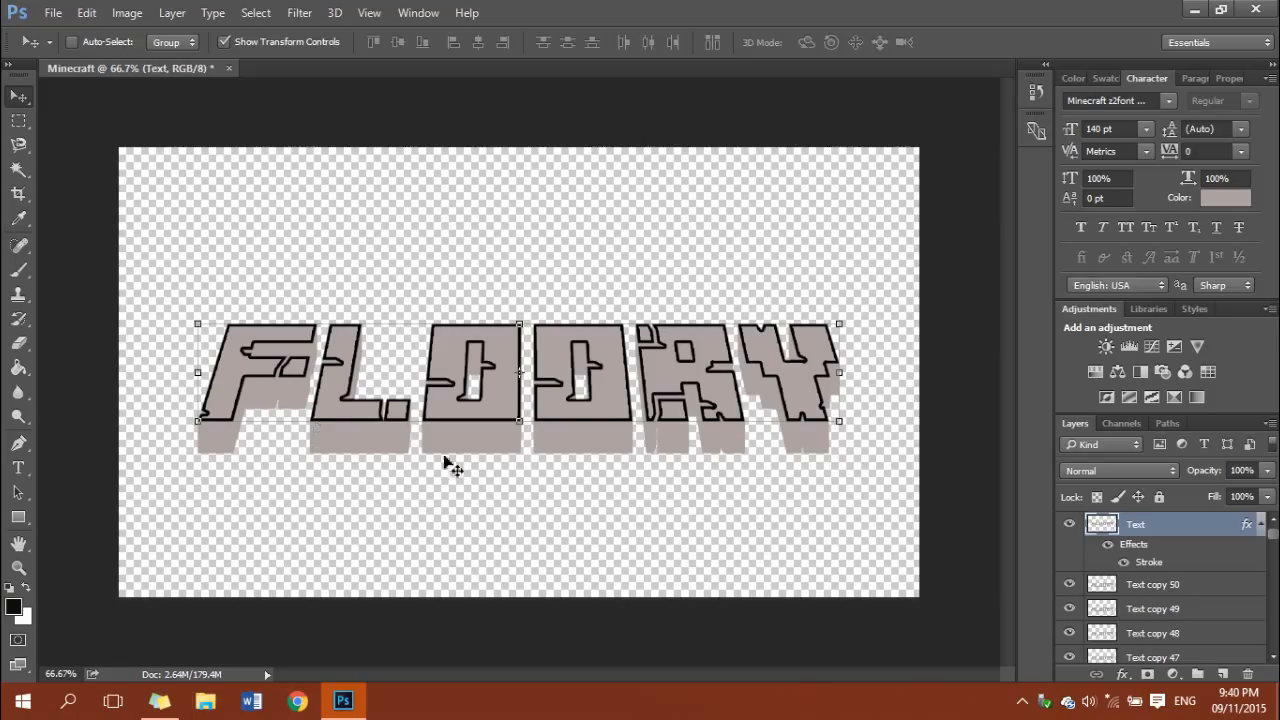
Merge all the layers from Text copy 50 down to Text copy into a single layer, leaving out the Text layer.
{"action": "left_click", "coordinate": [1176, 585]}
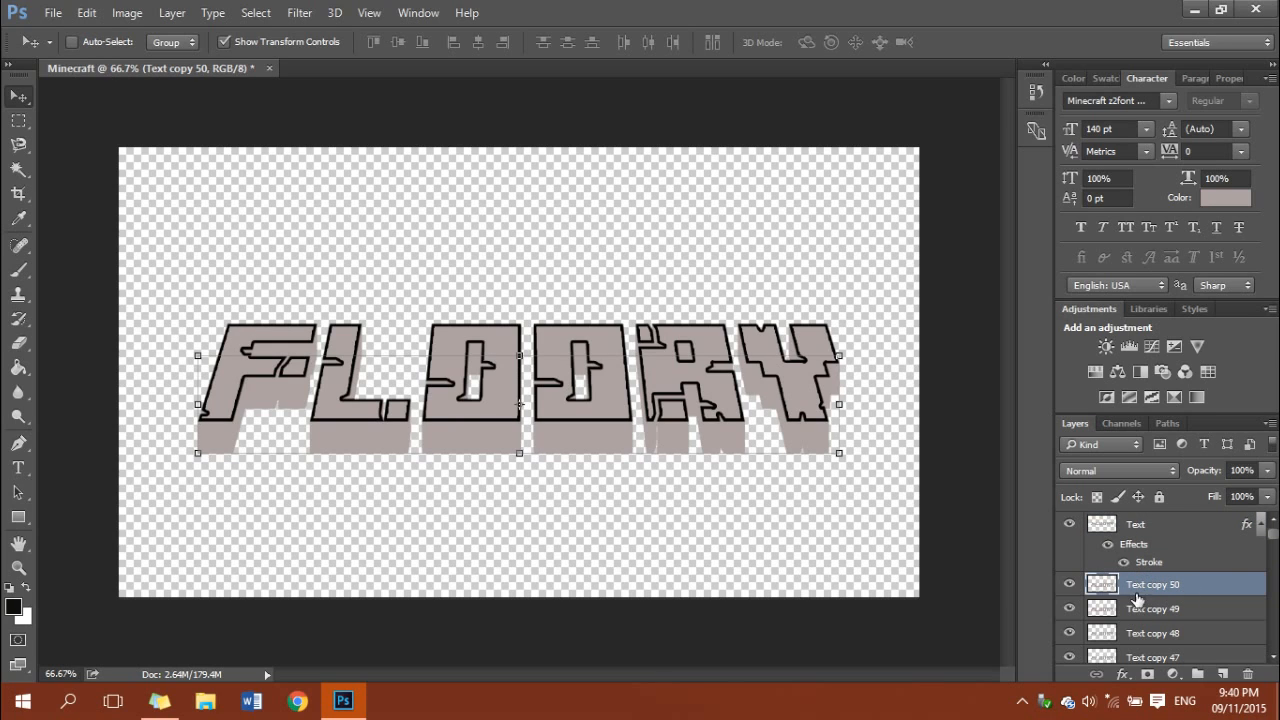
{"action": "left_click", "coordinate": [1137, 535]}
{"action": "left_click", "coordinate": [1148, 586]}
{"action": "scroll", "coordinate": [1148, 588], "scroll_direction": "down", "scroll_amount": 15}
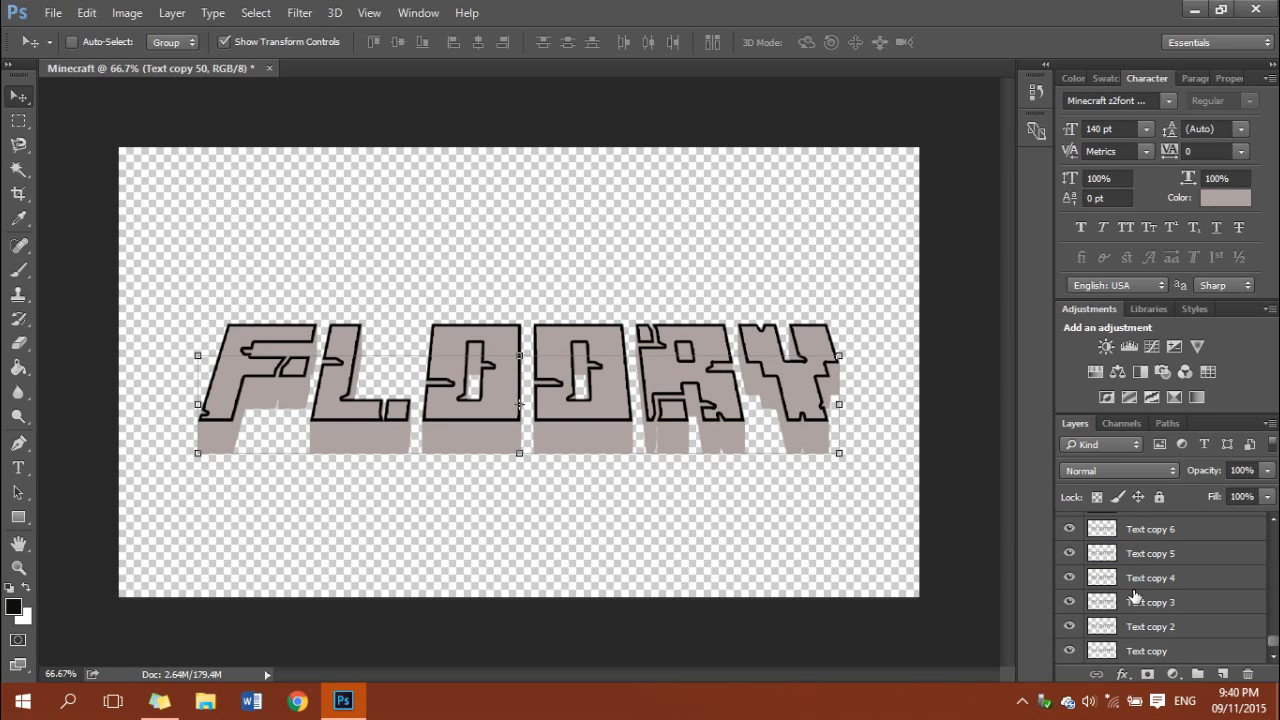
{"action": "left_click", "coordinate": [1143, 652], "text": "shift"}
{"action": "scroll", "coordinate": [1150, 620], "scroll_direction": "up", "scroll_amount": 1}
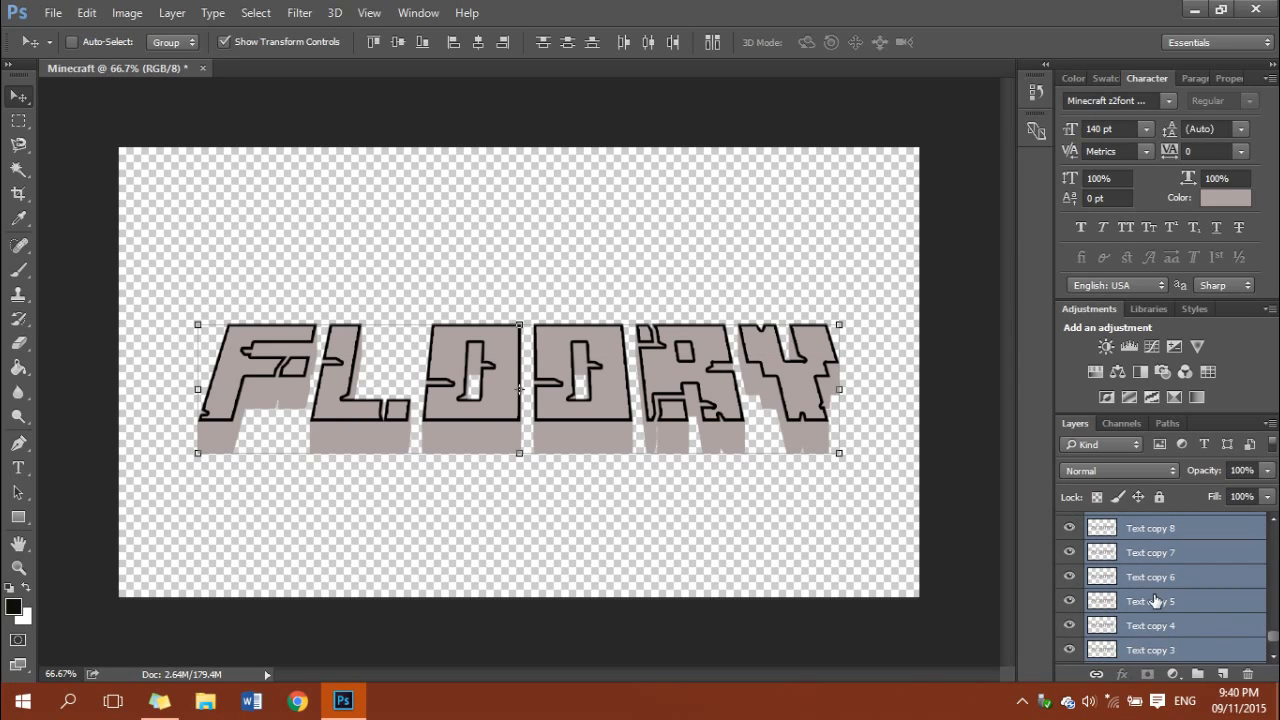
{"action": "scroll", "coordinate": [1155, 600], "scroll_direction": "up", "scroll_amount": 15}
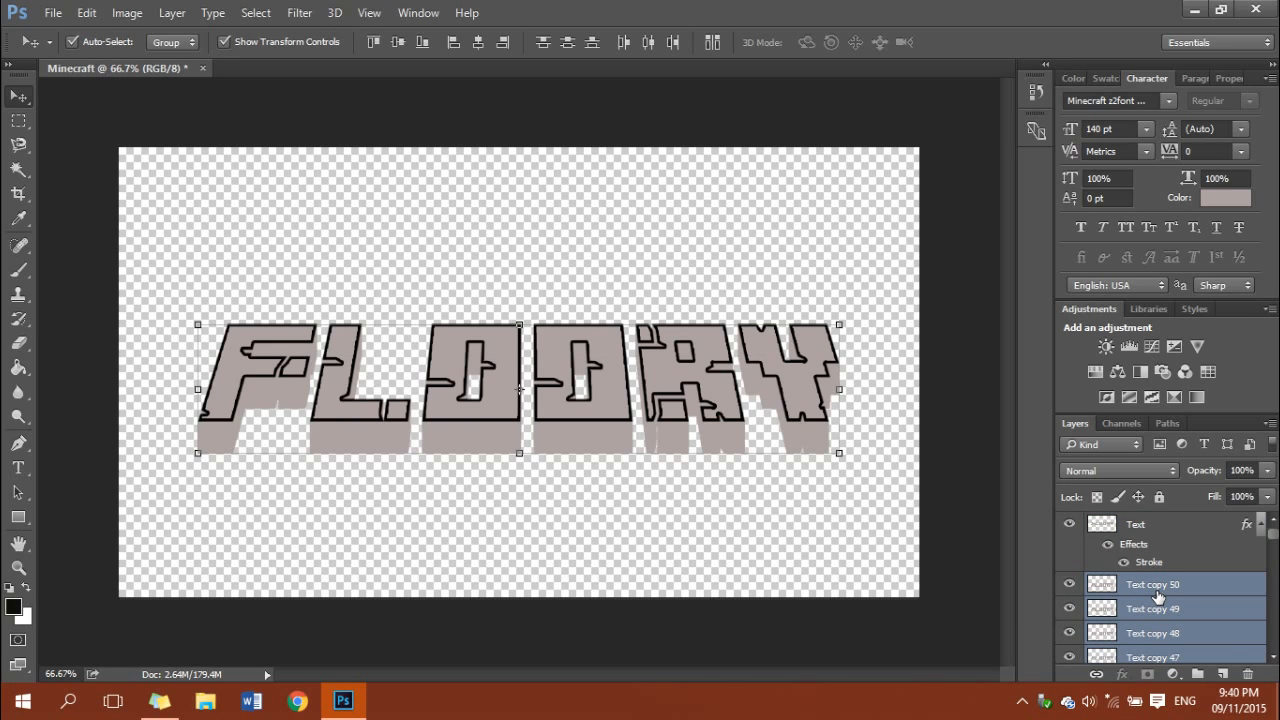
{"action": "key", "text": "ctrl+e"}
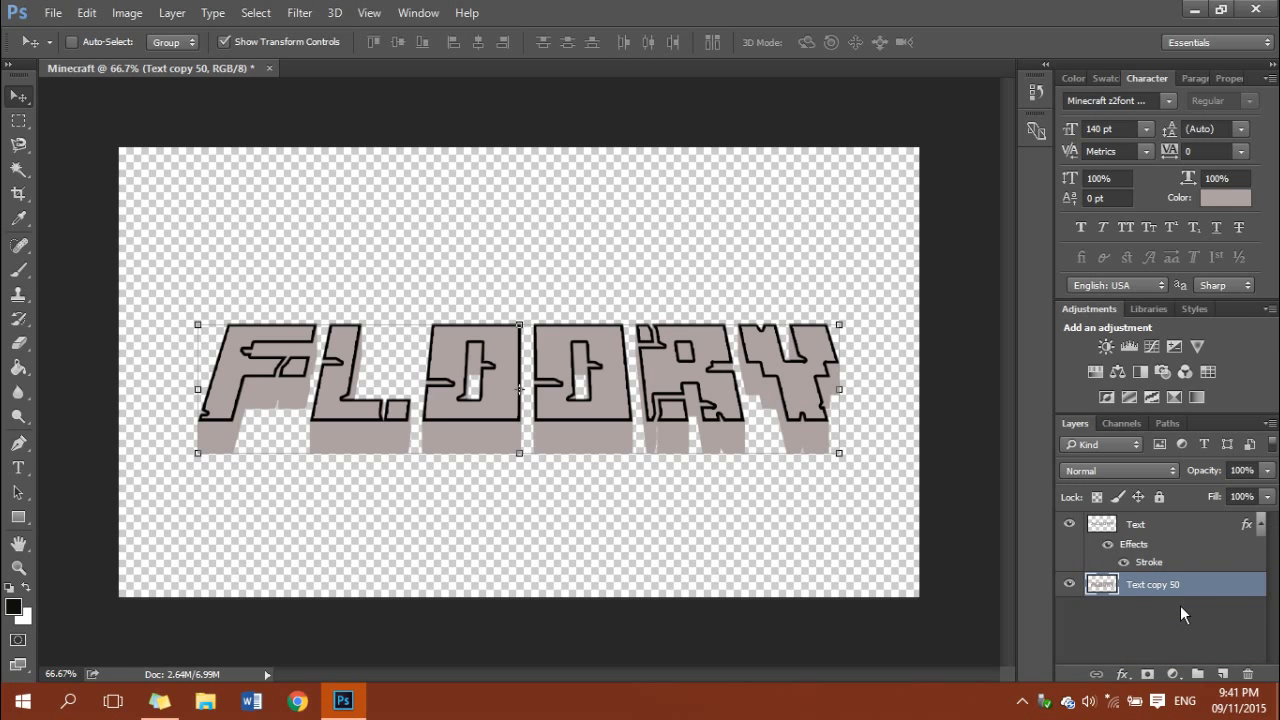
Enable a black 4 px Stroke, positioned Inside, on the merged Text copy 50 layer.
{"action": "double_click", "coordinate": [1213, 586]}
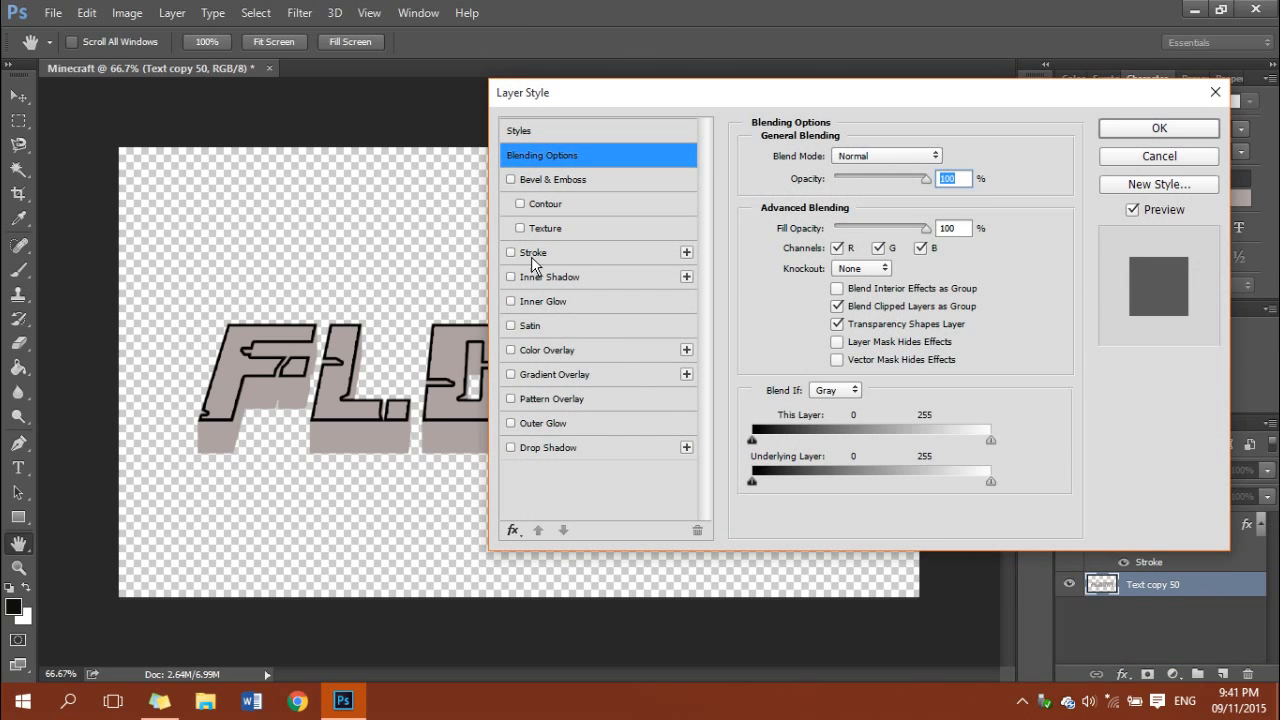
{"action": "left_click", "coordinate": [533, 255]}
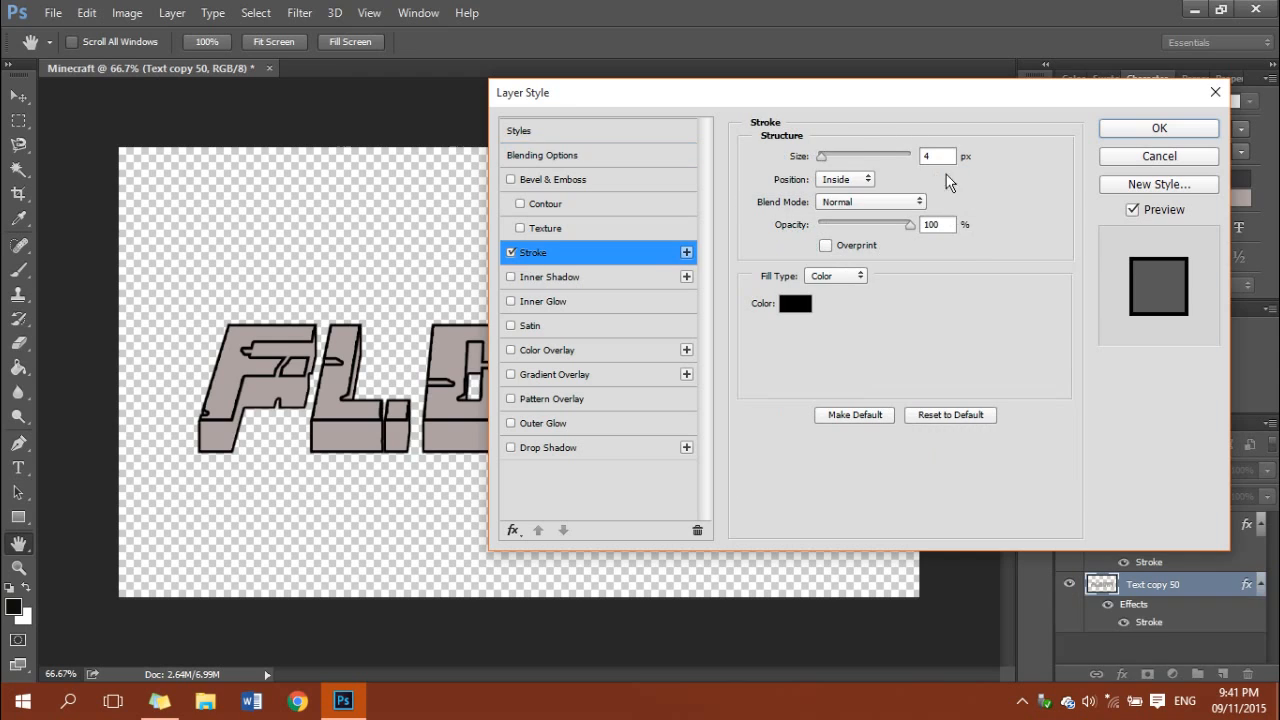
{"action": "left_click", "coordinate": [931, 157]}
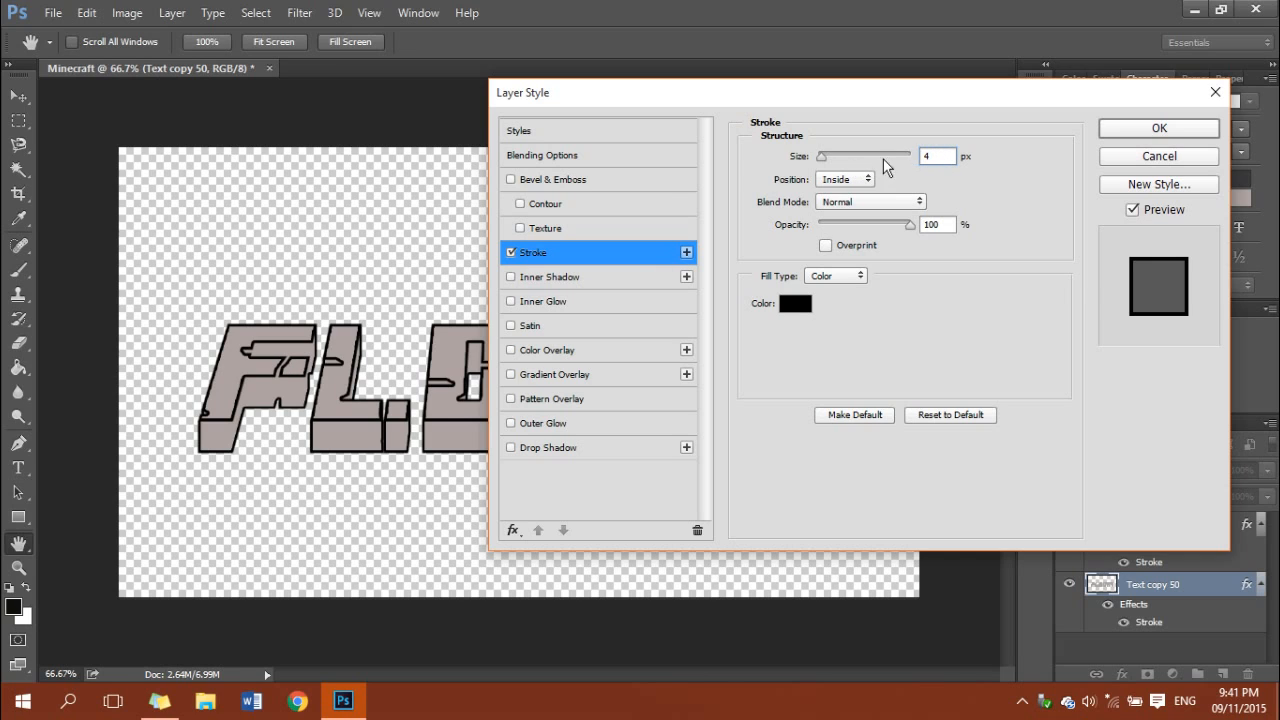
Enable a Gradient Overlay on the Text copy 50 layer with a gradient running from black 000000 to dark grey 29292b.
{"action": "left_click", "coordinate": [555, 375]}
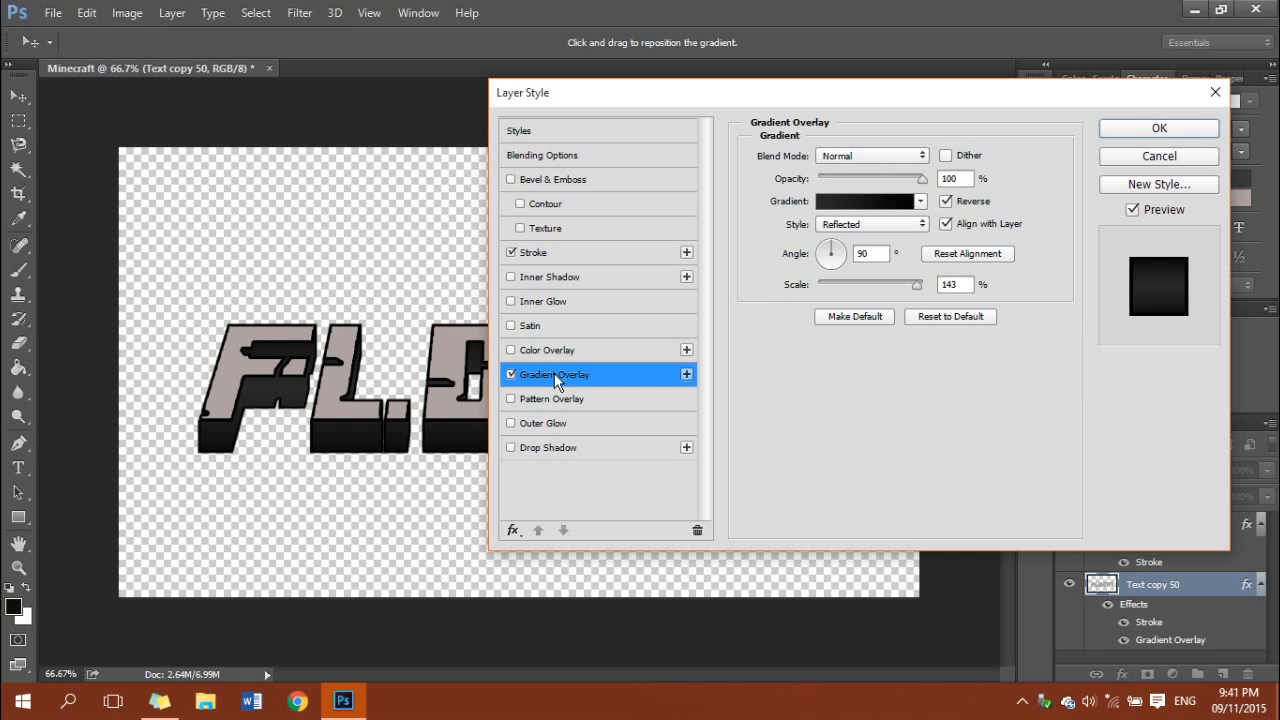
{"action": "left_click", "coordinate": [840, 202]}
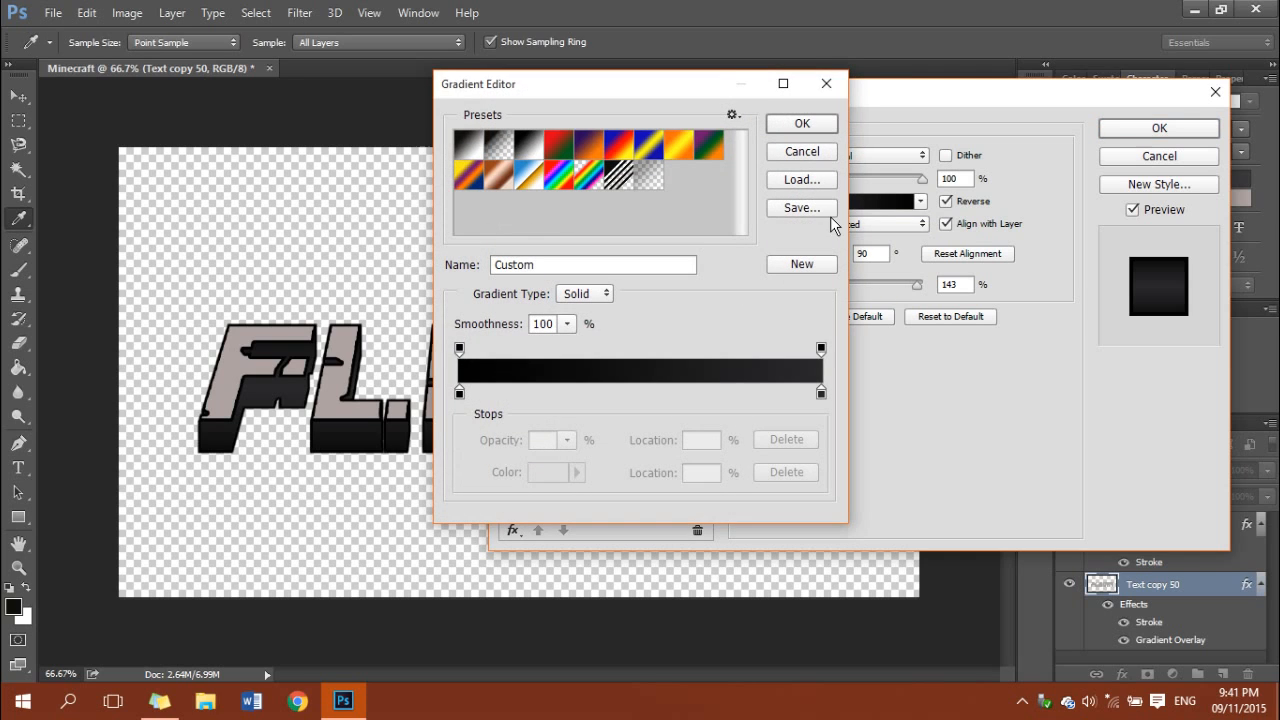
{"action": "double_click", "coordinate": [459, 393]}
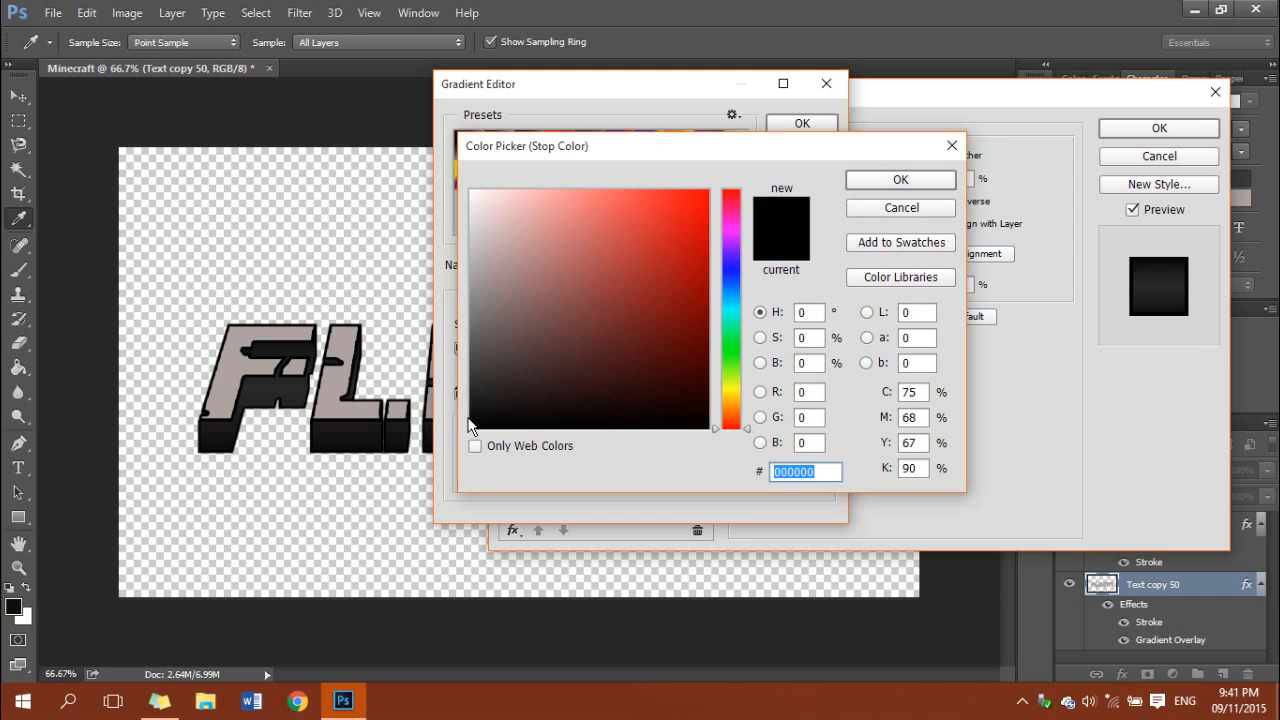
{"action": "left_click_drag", "start_coordinate": [486, 415], "coordinate": [333, 555]}
{"action": "left_click", "coordinate": [896, 178]}
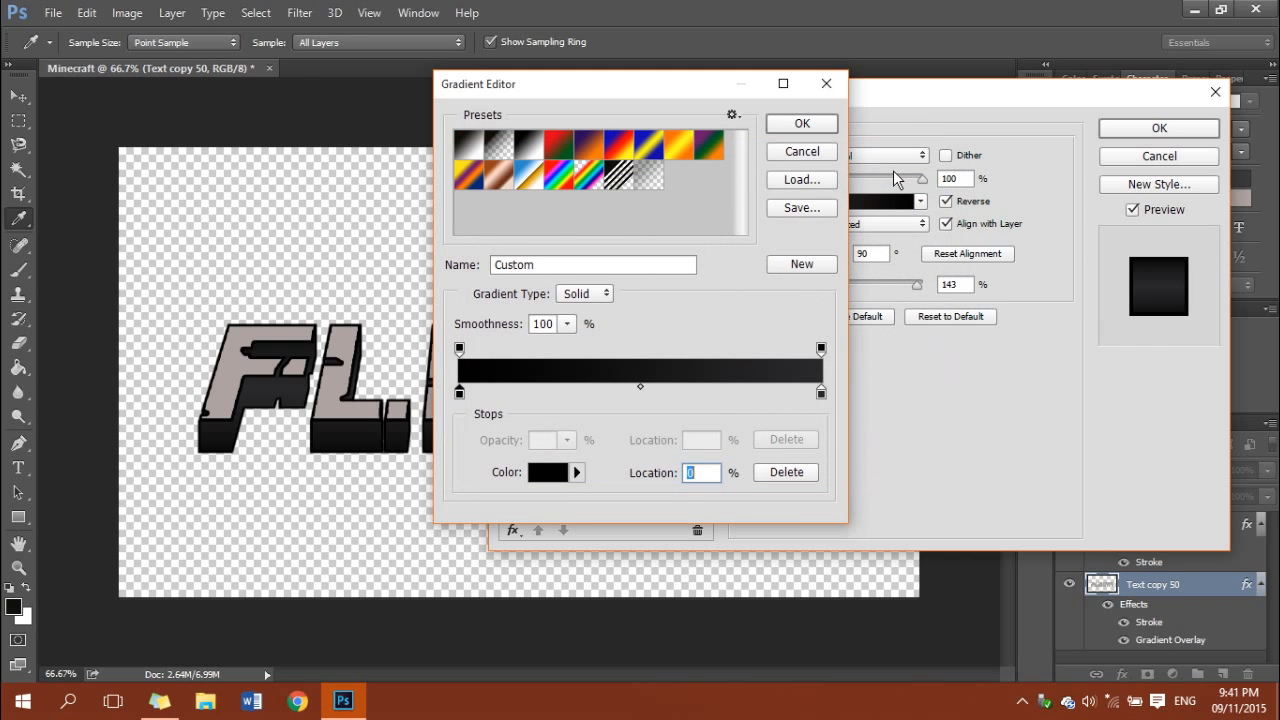
{"action": "double_click", "coordinate": [821, 395]}
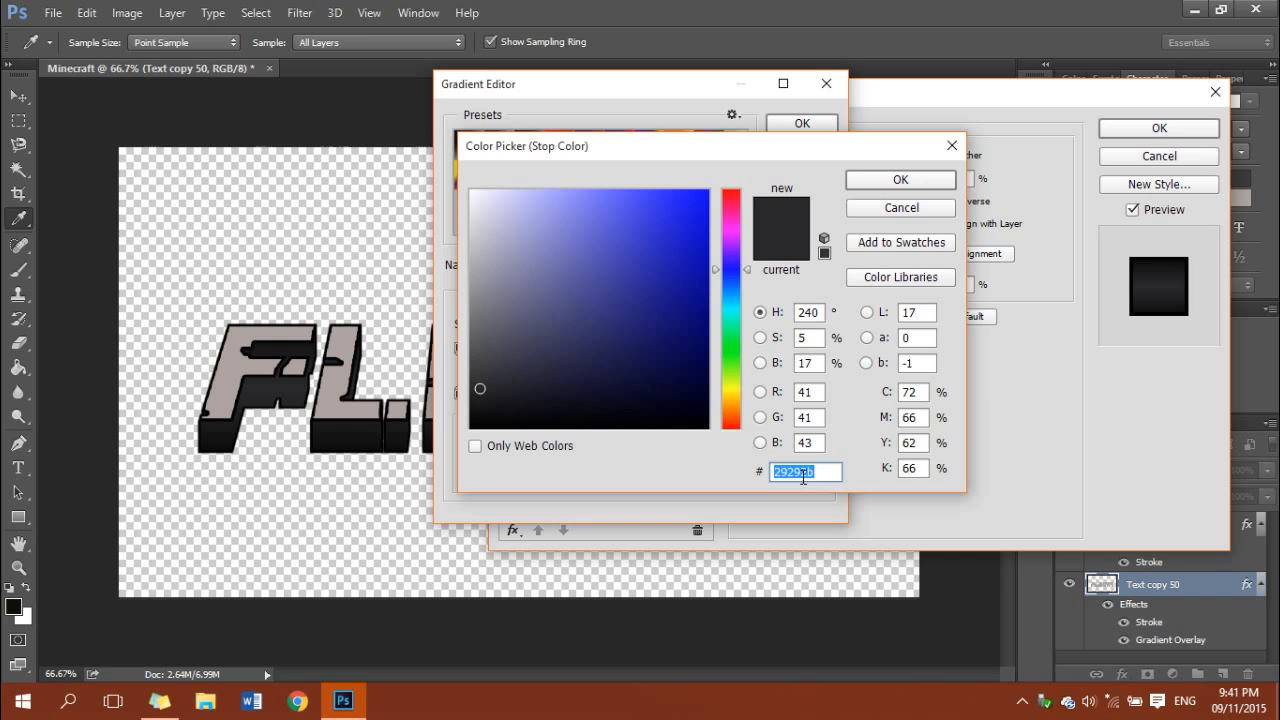
{"action": "left_click", "coordinate": [900, 179]}
{"action": "left_click", "coordinate": [802, 123]}
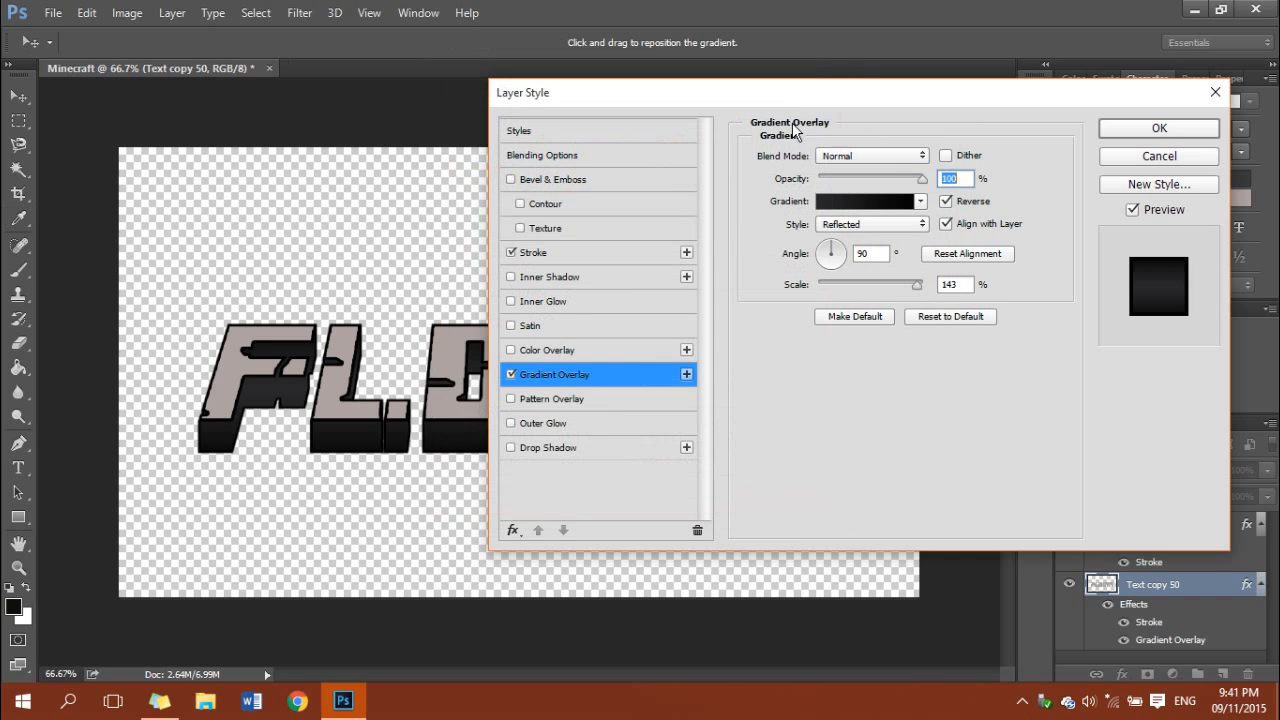
Turn off Reverse for the gradient overlay and check its gradient colours in the Gradient Editor.
{"action": "left_click", "coordinate": [945, 203]}
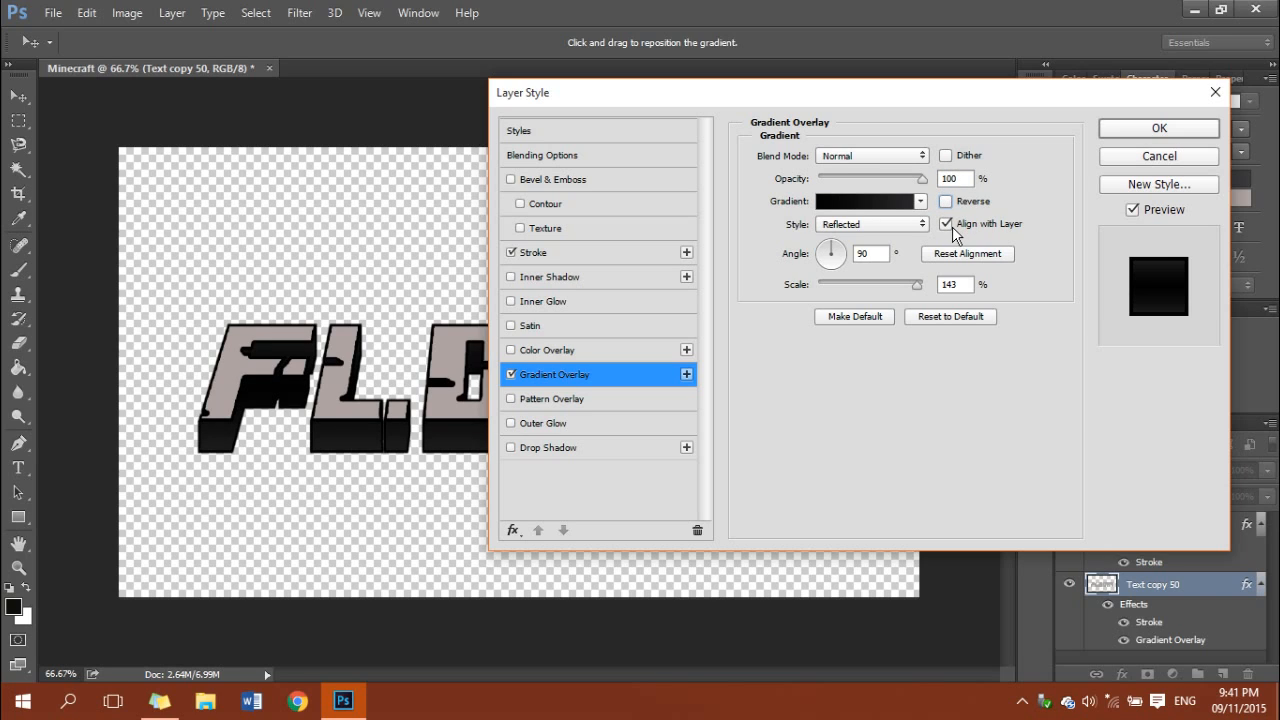
{"action": "left_click_drag", "start_coordinate": [662, 104], "coordinate": [958, 127]}
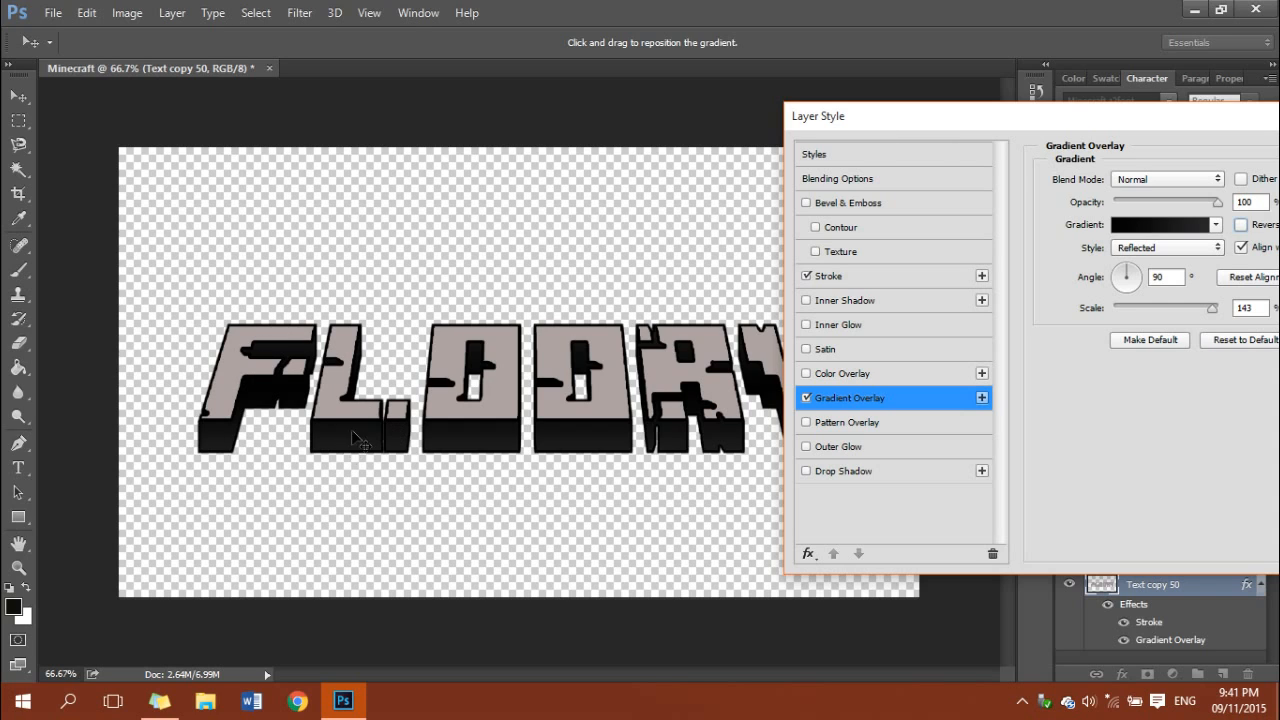
{"action": "left_click", "coordinate": [1148, 227]}
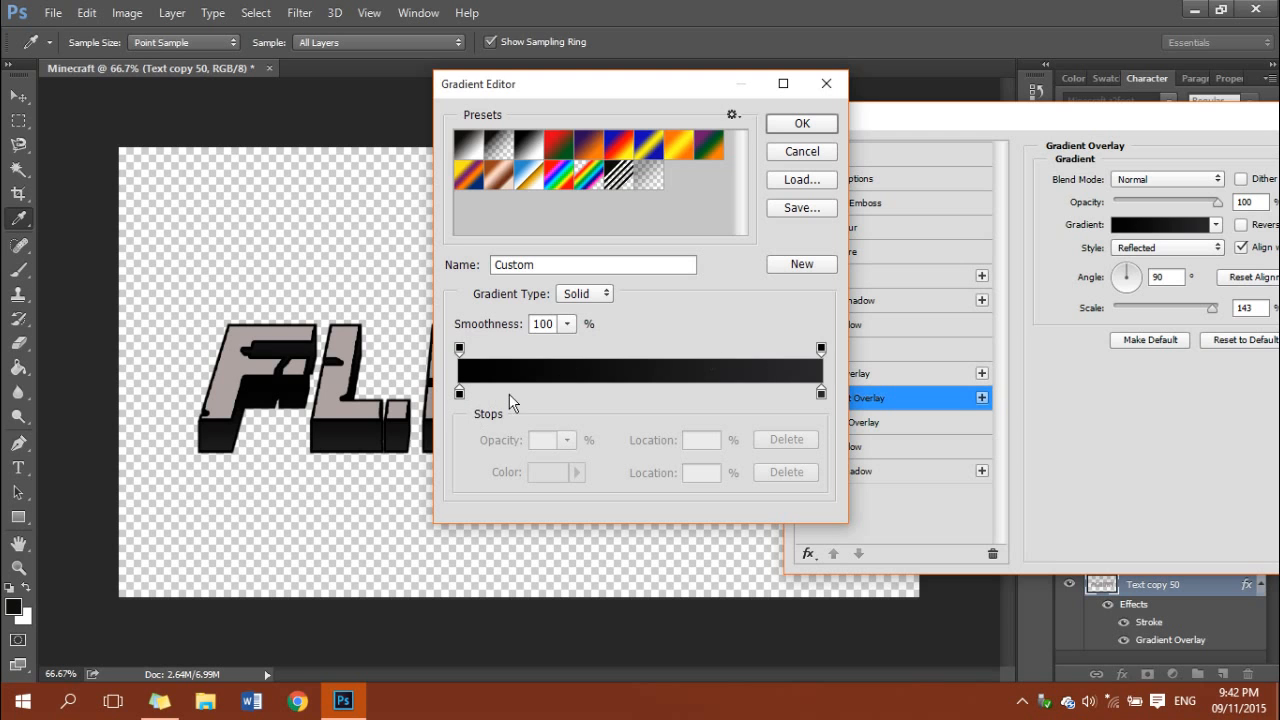
{"action": "left_click", "coordinate": [816, 121]}
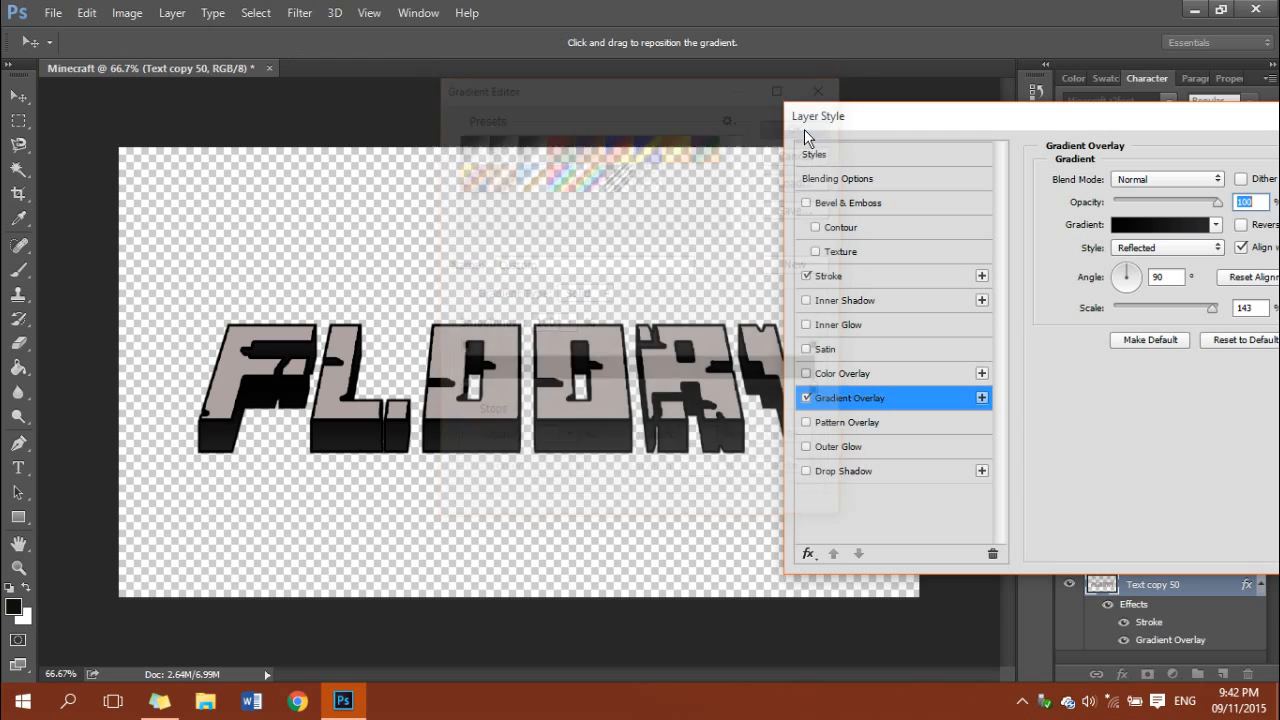
{"action": "left_click_drag", "start_coordinate": [1114, 123], "coordinate": [1008, 172]}
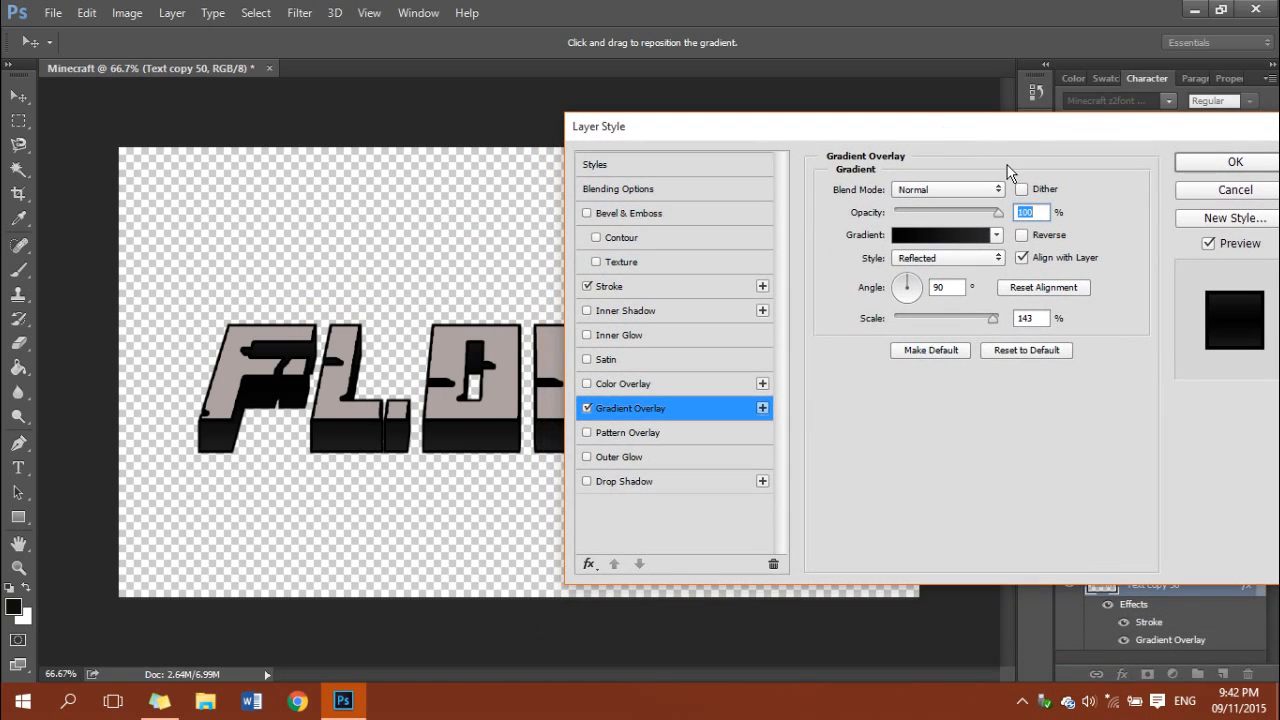
Compare the gradient overlay with Reverse and Align with Layer switched on and off.
{"action": "left_click", "coordinate": [1033, 240]}
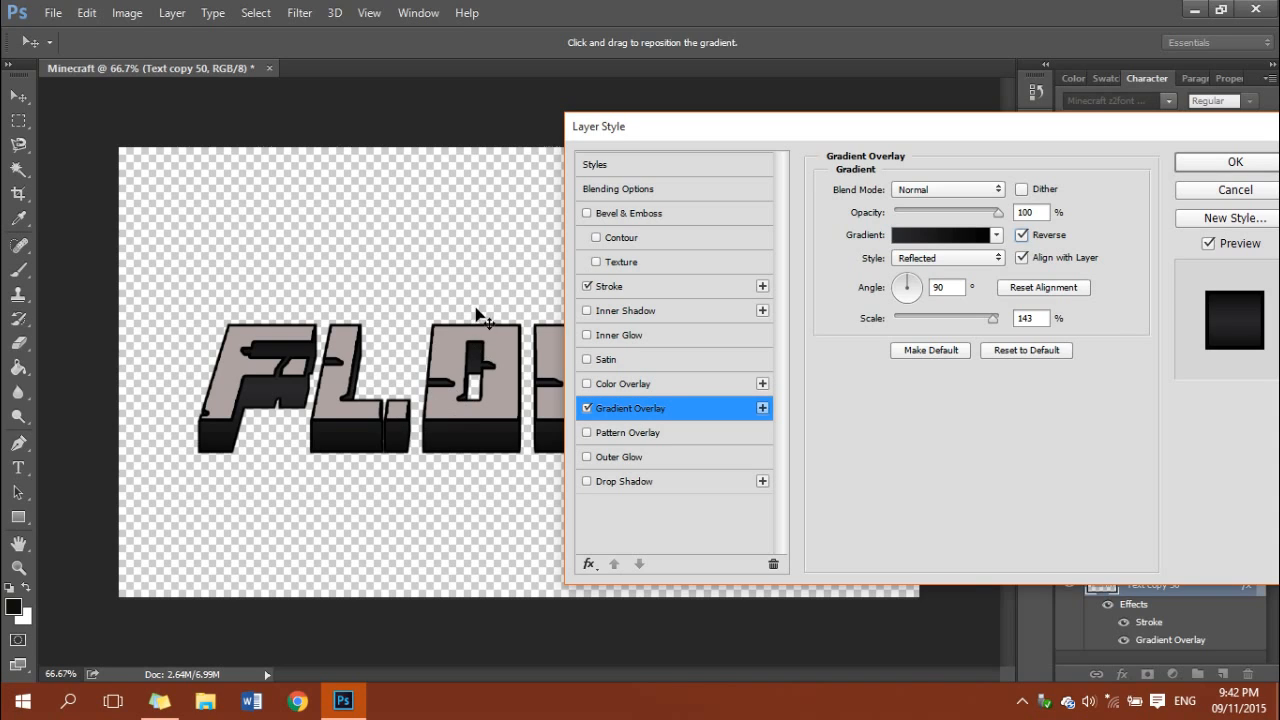
{"action": "left_click", "coordinate": [1042, 258]}
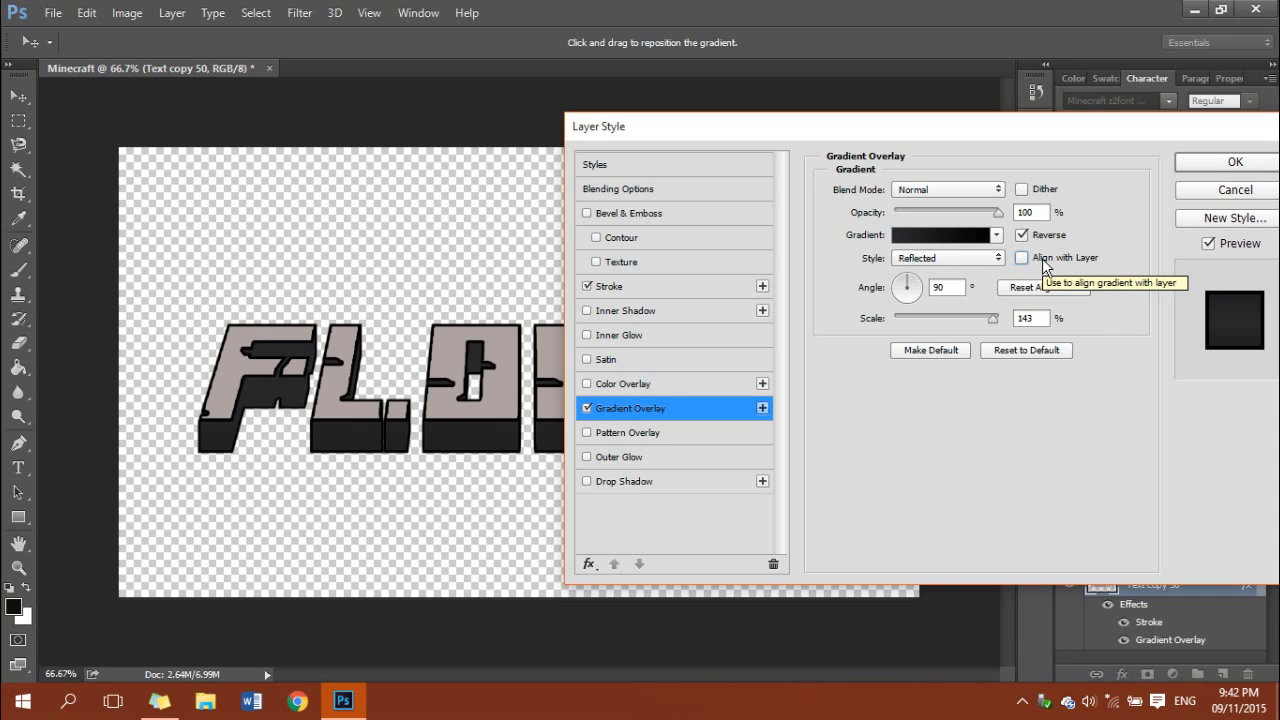
{"action": "left_click", "coordinate": [1042, 258]}
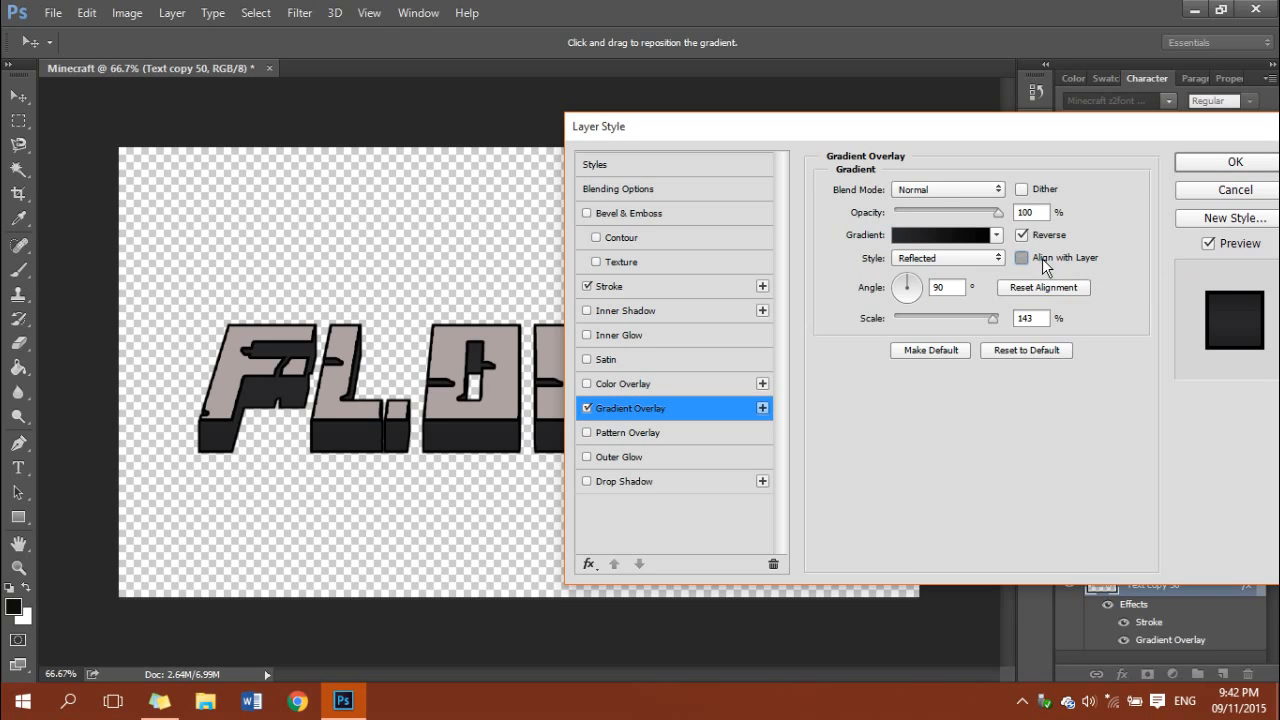
{"action": "left_click", "coordinate": [1040, 238]}
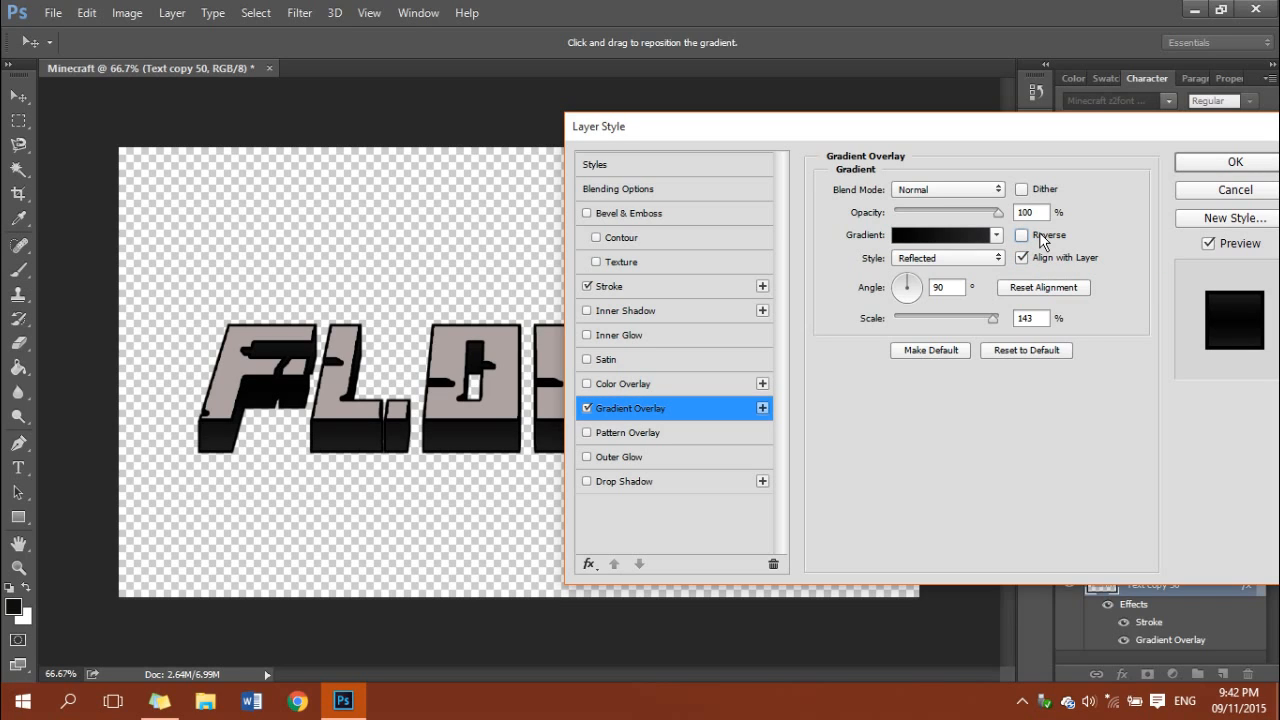
{"action": "left_click", "coordinate": [1043, 242]}
{"action": "left_click", "coordinate": [1043, 242]}
Apply the layer style with the reflected gradient overlay to the Text copy 50 layer.
{"action": "left_click_drag", "start_coordinate": [885, 125], "coordinate": [623, 77]}
{"action": "left_click", "coordinate": [1036, 182]}
{"action": "left_click", "coordinate": [960, 279]}
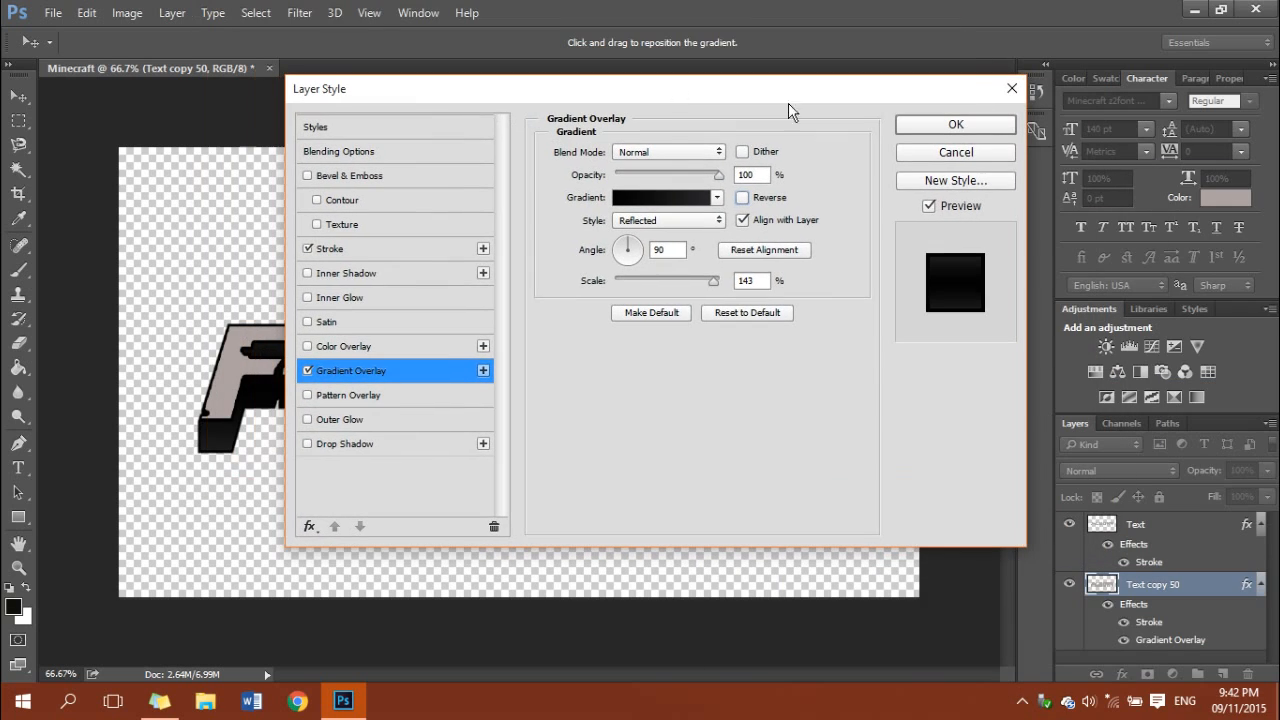
{"action": "left_click", "coordinate": [958, 126]}
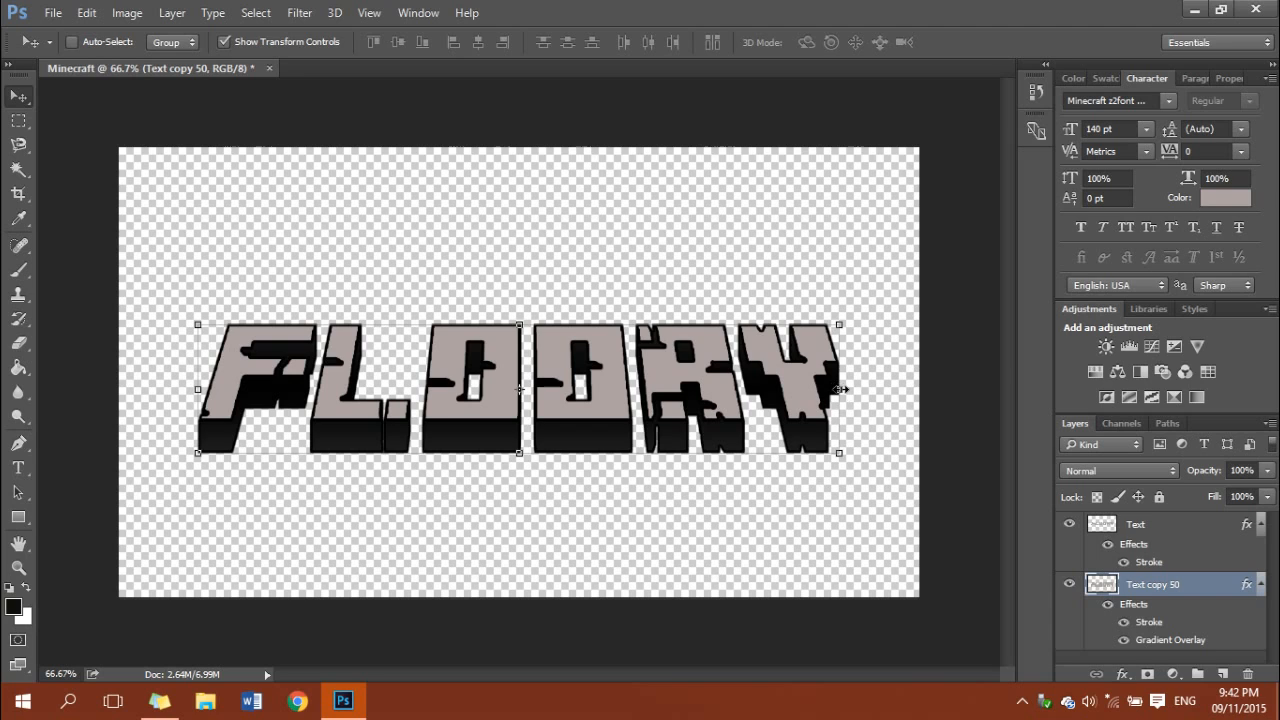
{"action": "left_click_drag", "start_coordinate": [840, 389], "coordinate": [403, 389]}
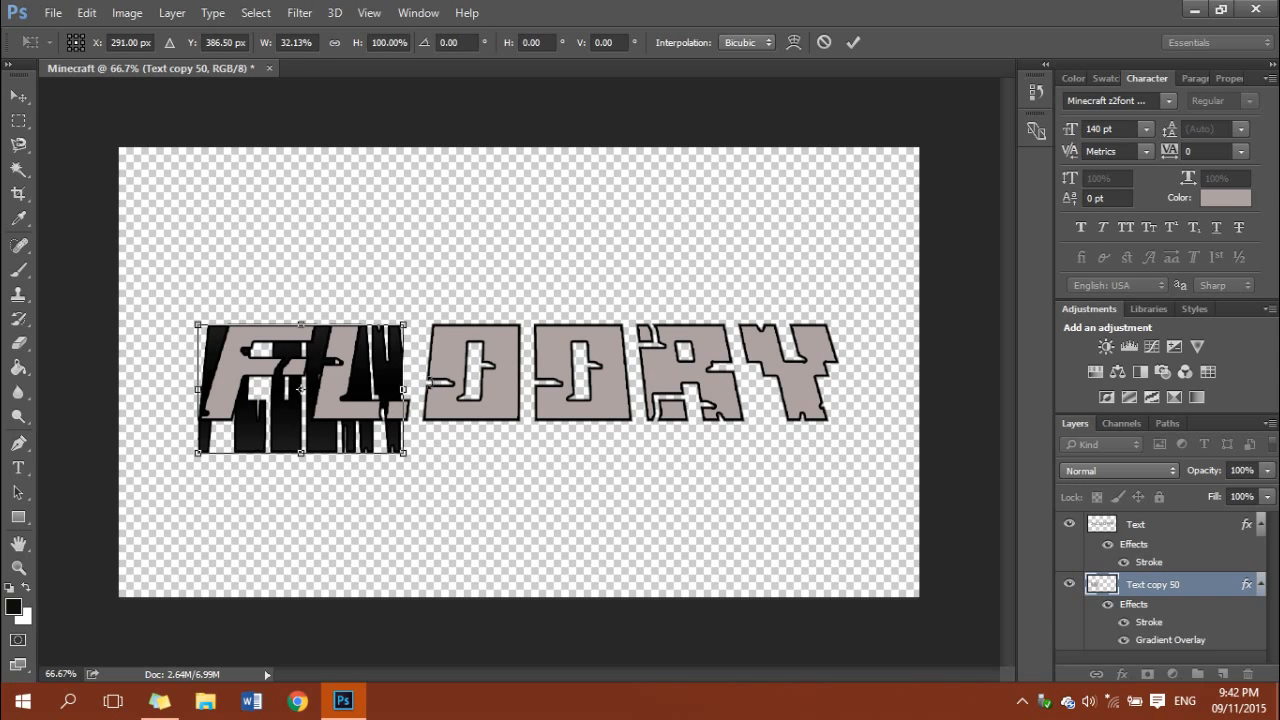
{"action": "key", "text": "ctrl+z"}
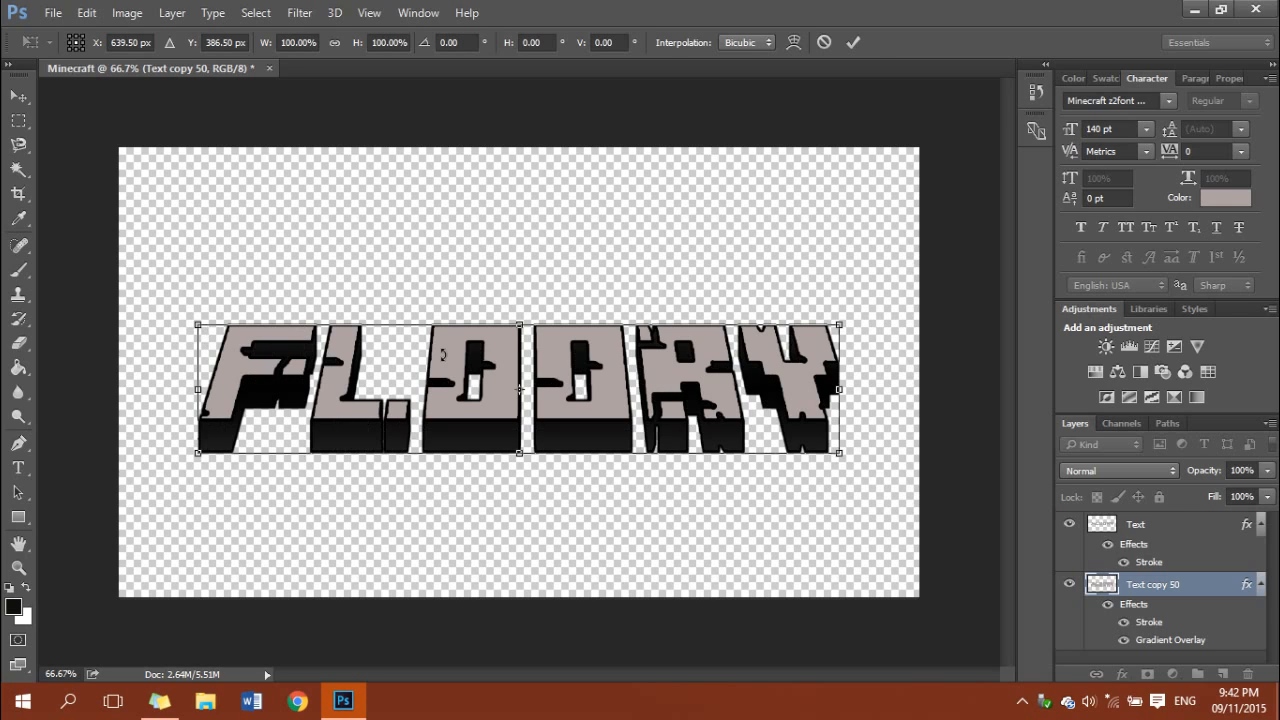
{"action": "key", "text": "Escape"}
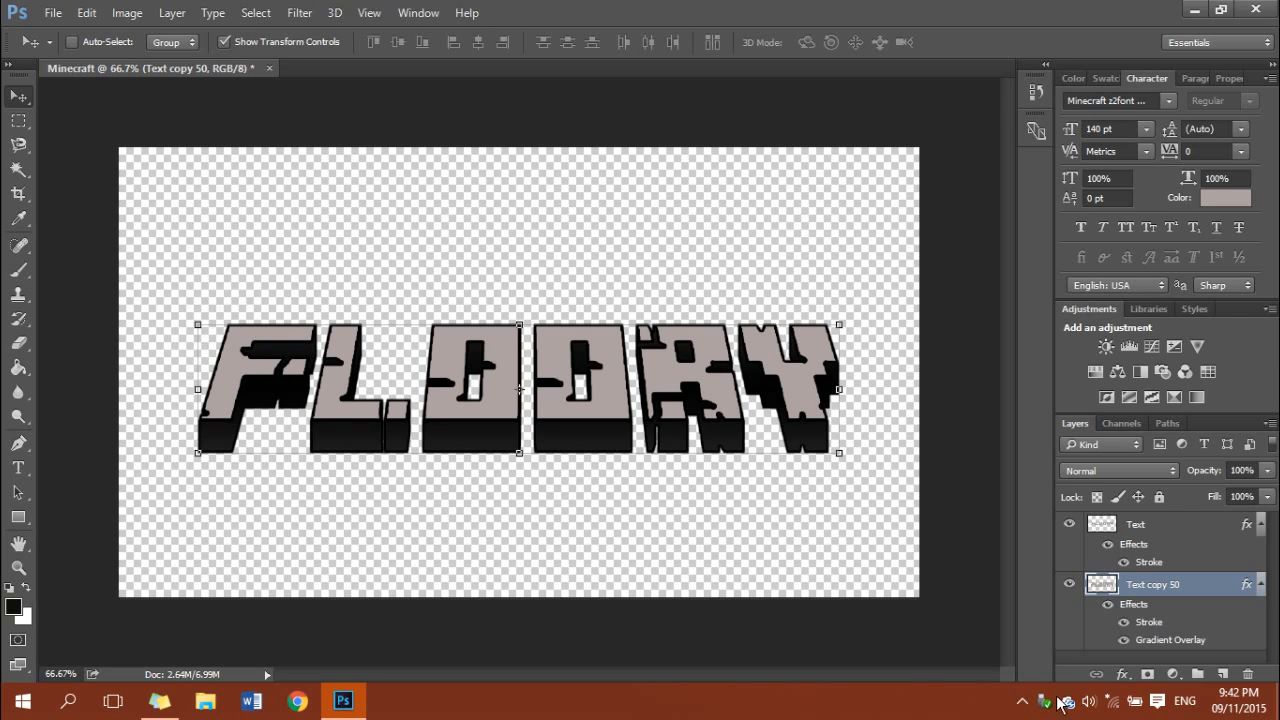
Merge the Text and Text copy 50 layers into one layer and rename it FLOORY.
{"action": "left_click", "coordinate": [1150, 532]}
{"action": "left_click", "coordinate": [1140, 588], "text": "shift"}
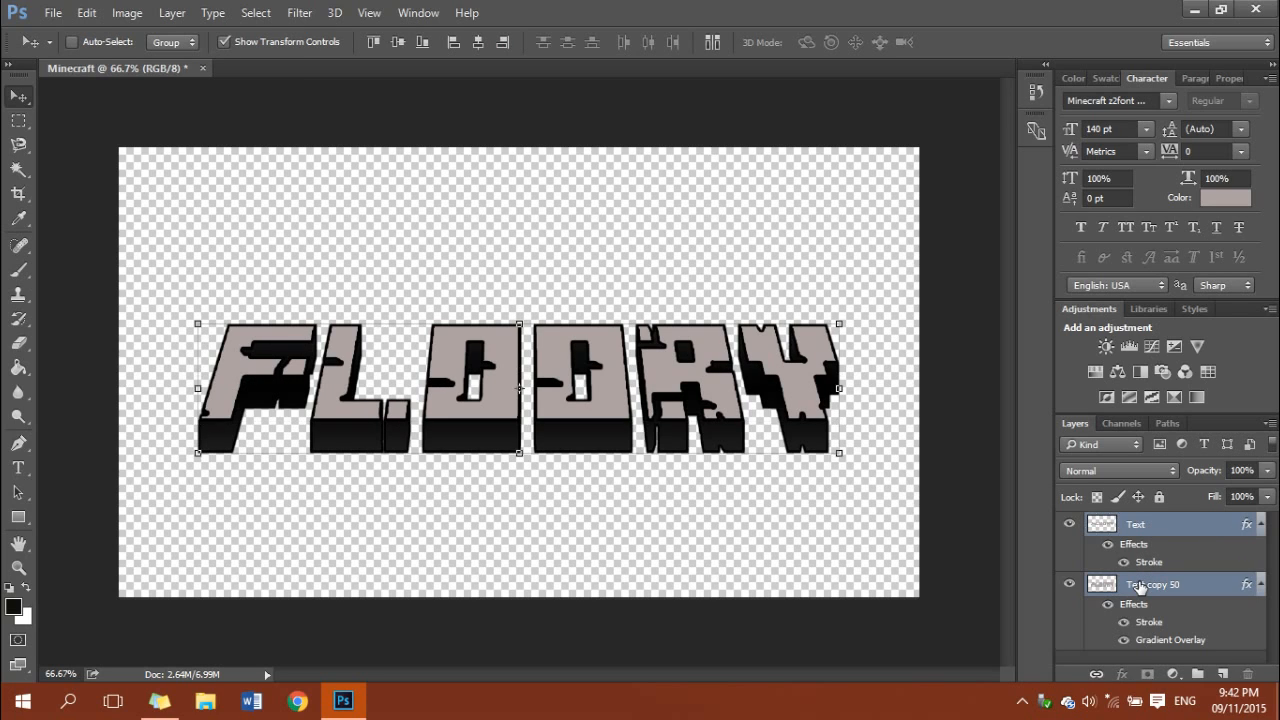
{"action": "key", "text": "ctrl+e"}
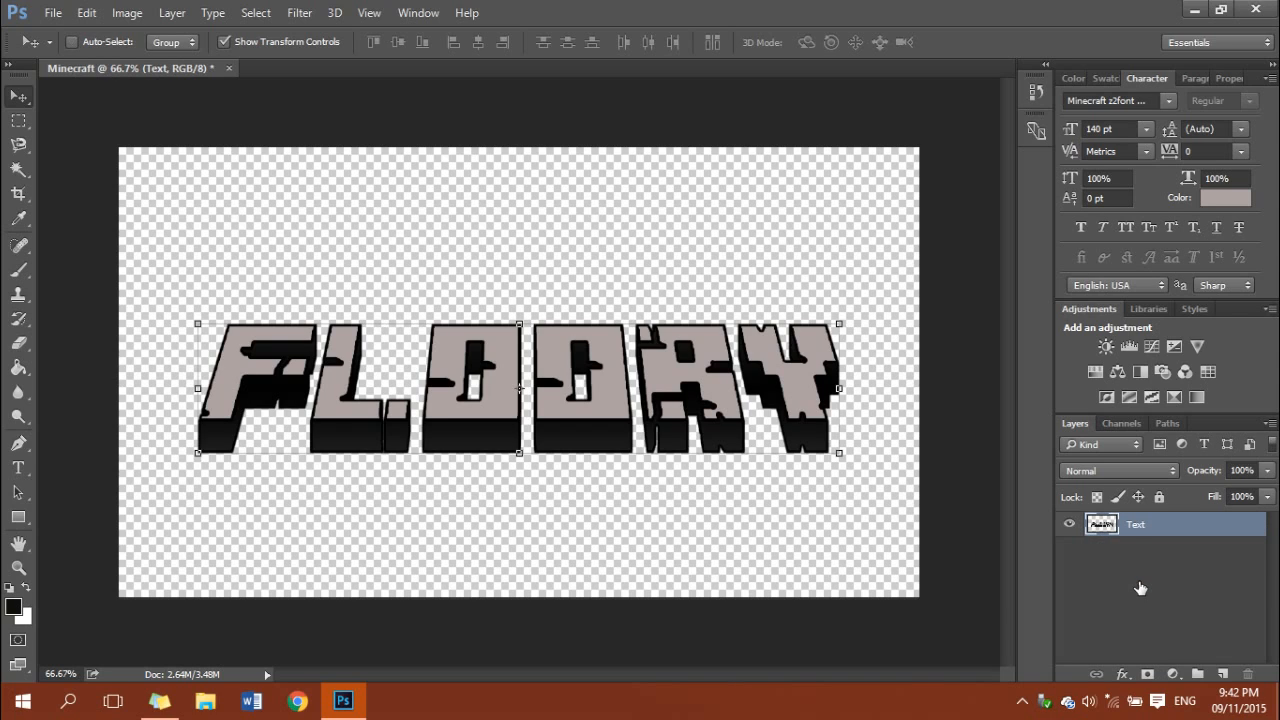
{"action": "double_click", "coordinate": [1137, 524]}
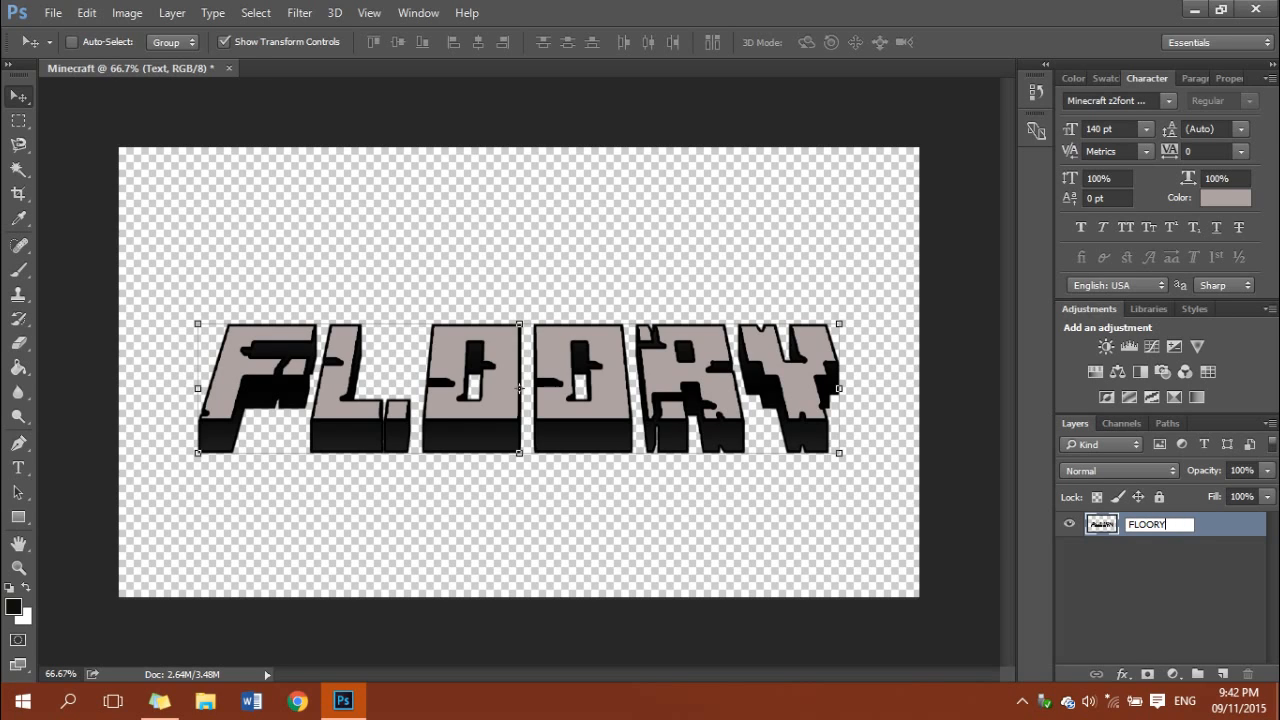
{"action": "key", "text": "Return"}
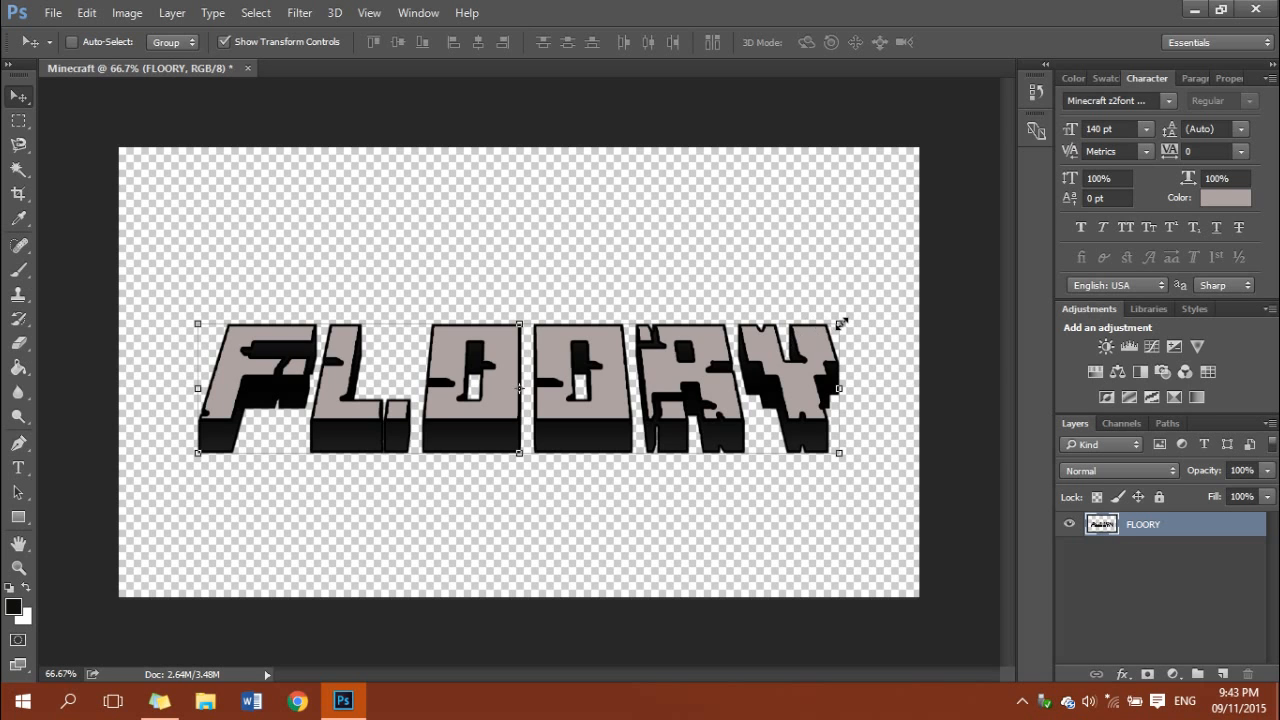
{"action": "left_click_drag", "start_coordinate": [839, 323], "coordinate": [730, 203]}
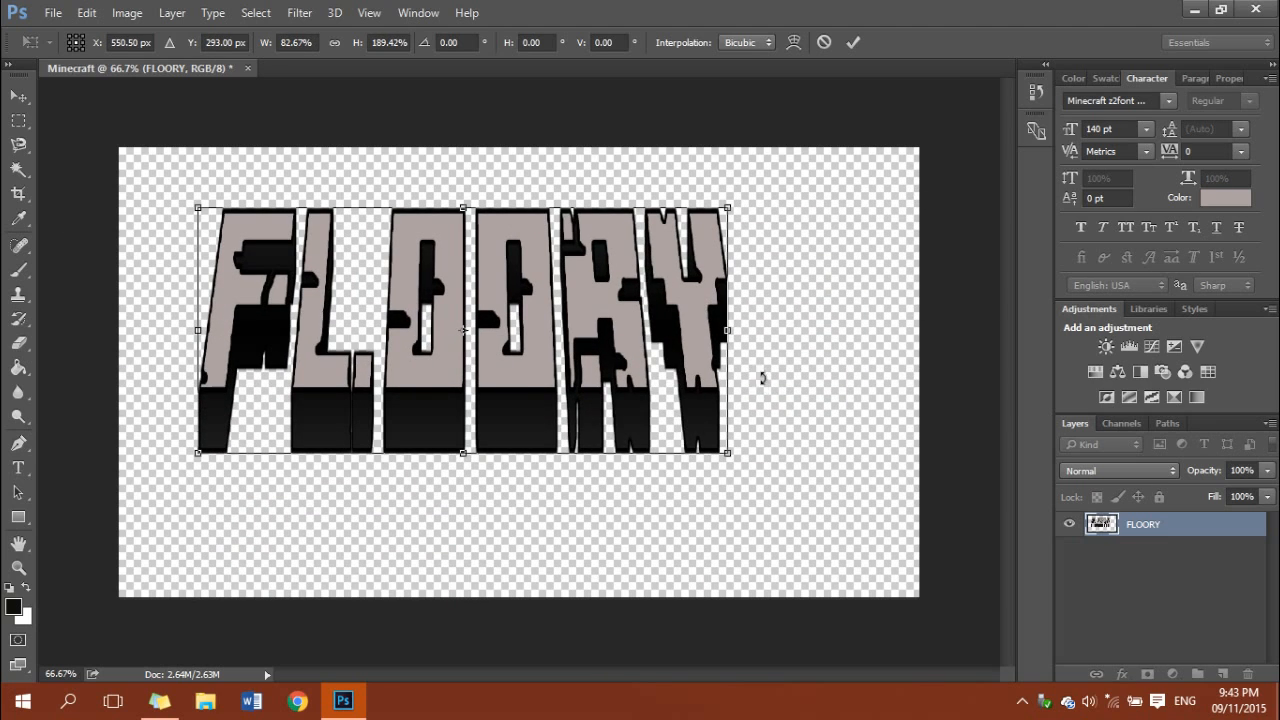
{"action": "left_click_drag", "start_coordinate": [727, 330], "coordinate": [873, 330]}
{"action": "left_click_drag", "start_coordinate": [535, 205], "coordinate": [482, 262]}
{"action": "left_click_drag", "start_coordinate": [178, 297], "coordinate": [734, 434]}
{"action": "key", "text": "ctrl+z"}
{"action": "key", "text": "Escape"}
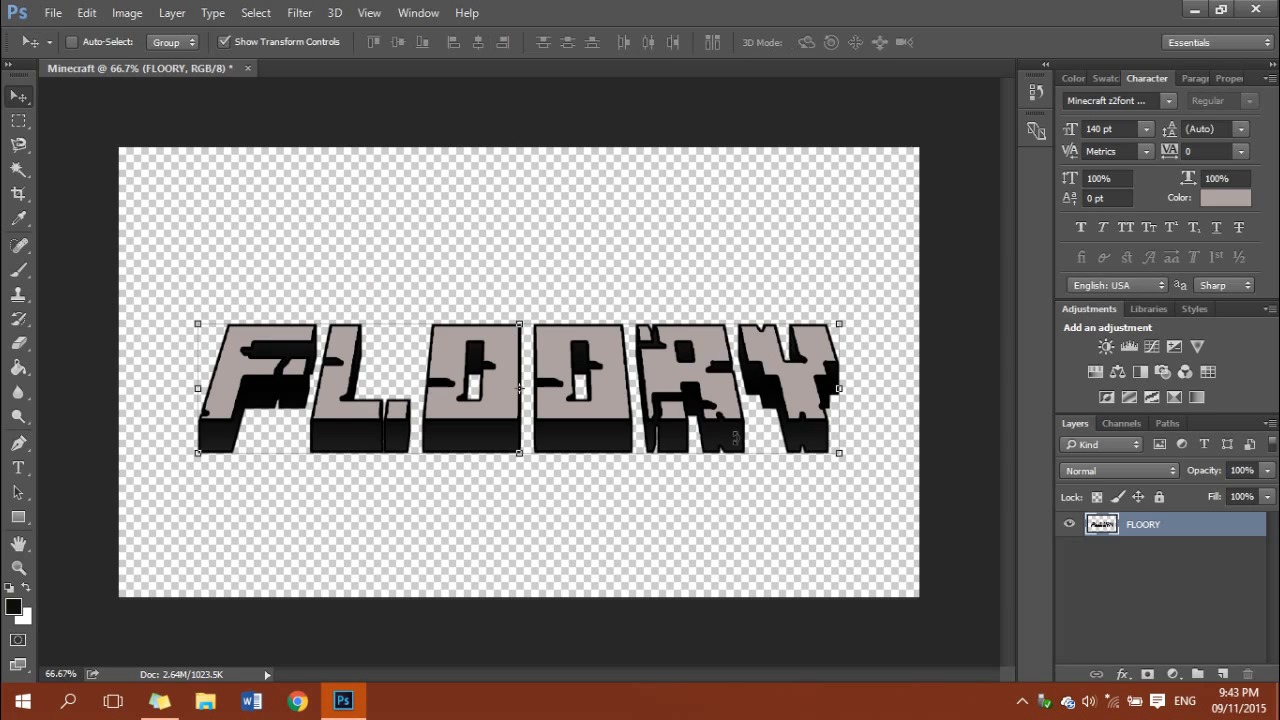